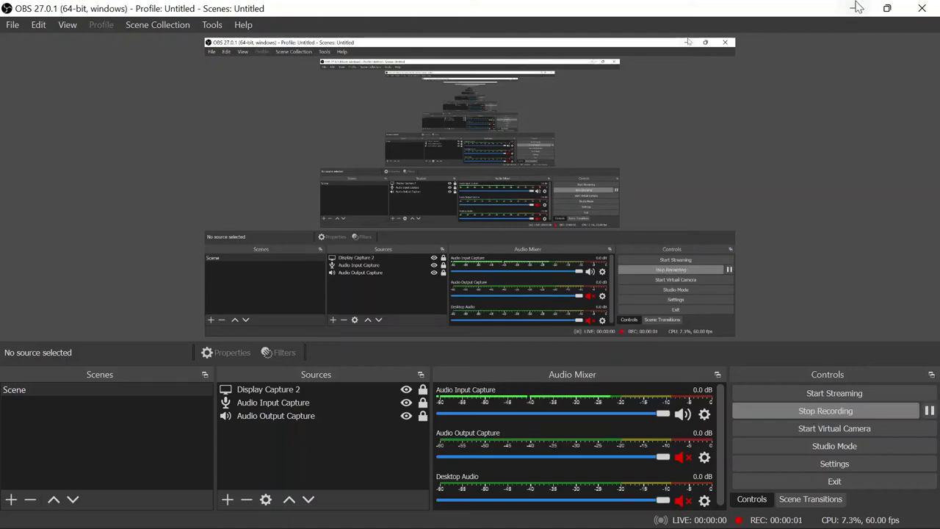
Minimize OBS Studio and Chrome so Blender's splash screen is showing
{"action": "left_click", "coordinate": [855, 8]}
{"action": "scroll", "coordinate": [444, 300], "scroll_direction": "down", "scroll_amount": 2}
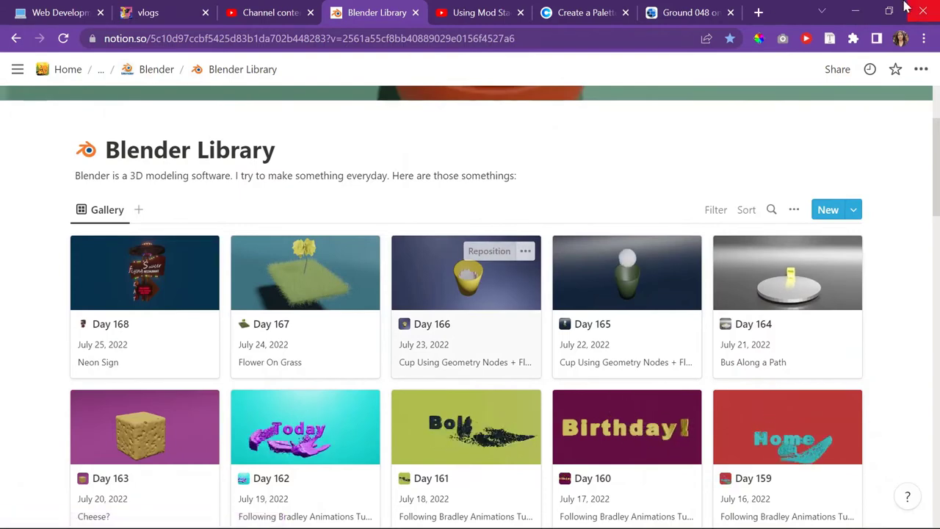
{"action": "left_click", "coordinate": [854, 10]}
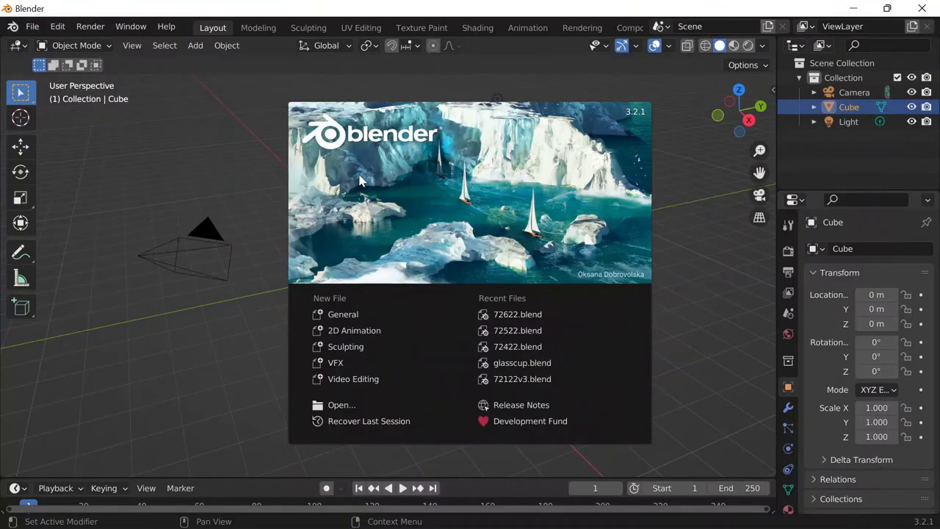
Start a new General scene and delete the default cube
{"action": "left_click", "coordinate": [346, 314]}
{"action": "scroll", "coordinate": [787, 413], "scroll_direction": "down", "scroll_amount": 2}
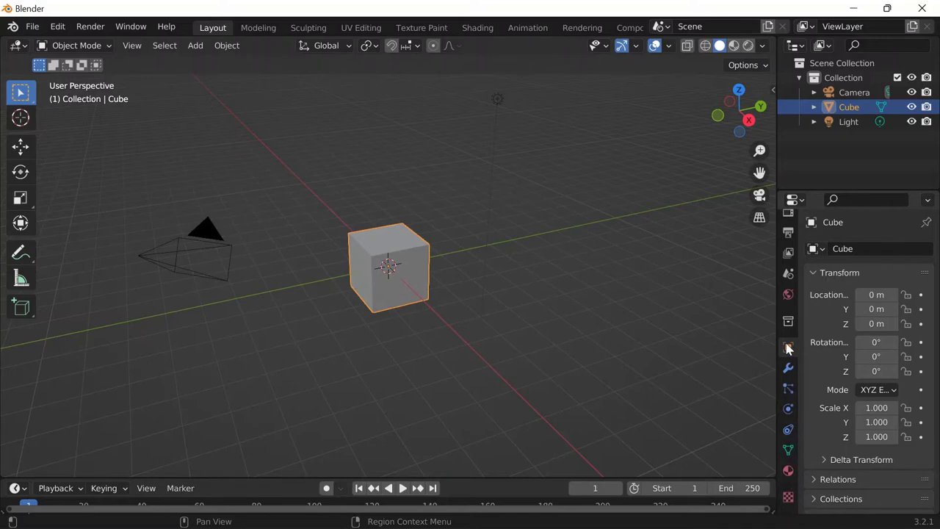
{"action": "scroll", "coordinate": [370, 250], "scroll_direction": "up", "scroll_amount": 3}
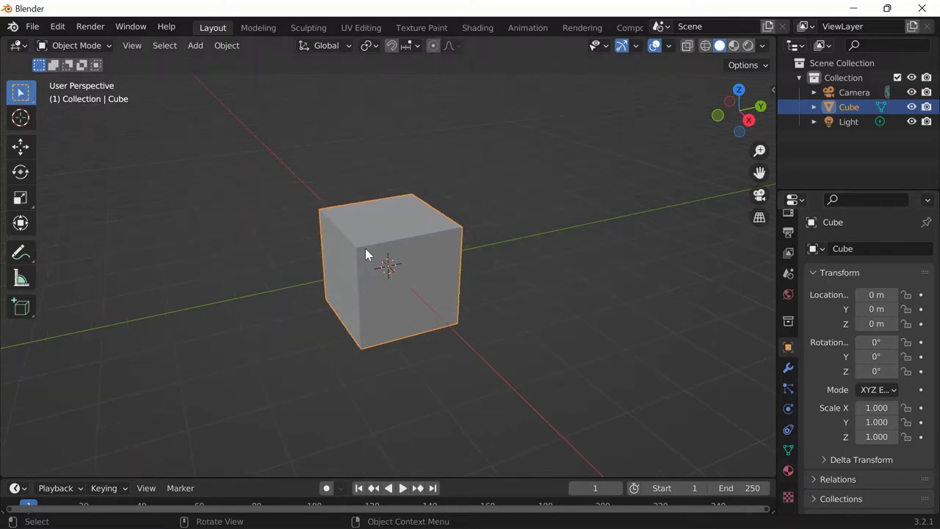
{"action": "key", "text": "x"}
{"action": "left_click", "coordinate": [370, 252]}
Start Screencast Keys from the N sidebar so pressed keys show on screen
{"action": "key", "text": "n"}
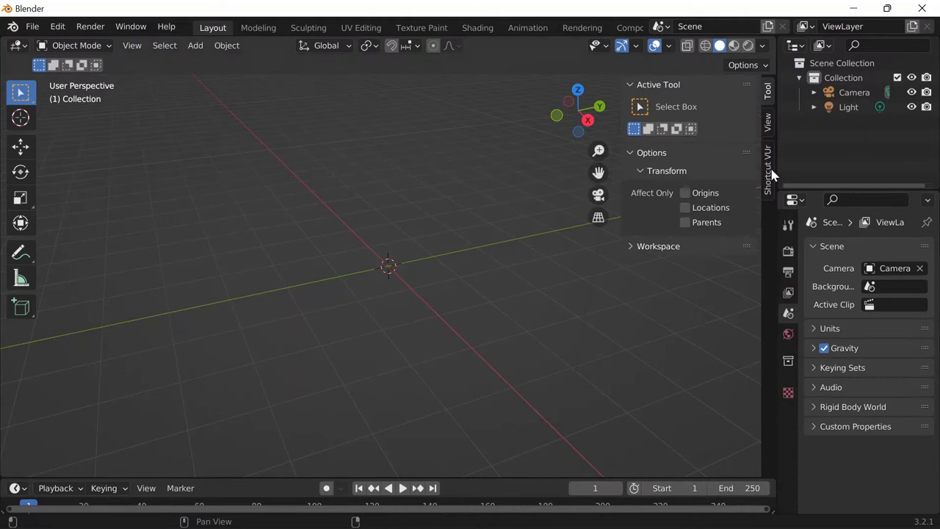
{"action": "left_click", "coordinate": [768, 168]}
{"action": "left_click", "coordinate": [705, 107]}
Hide the sidebar and add a circle mesh to the scene
{"action": "key", "text": "n"}
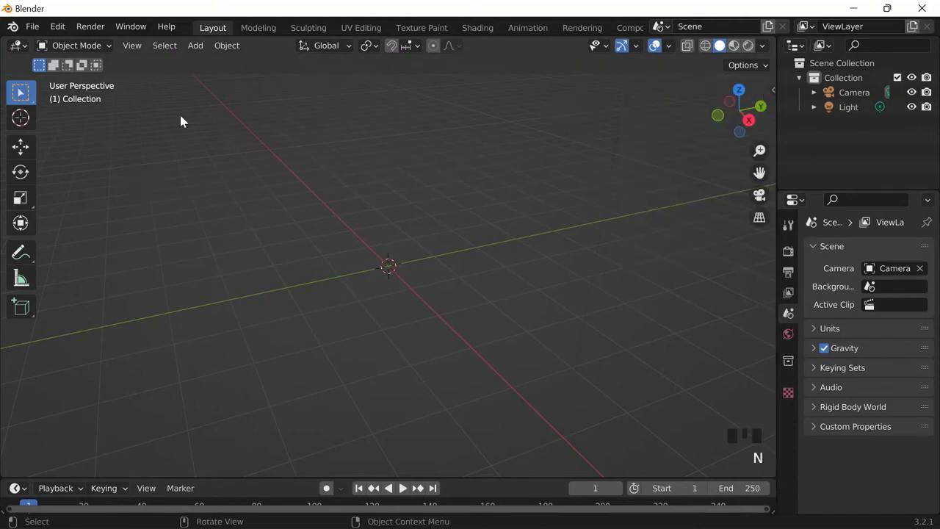
{"action": "key", "text": "shift+a"}
{"action": "mouse_move", "coordinate": [312, 185]}
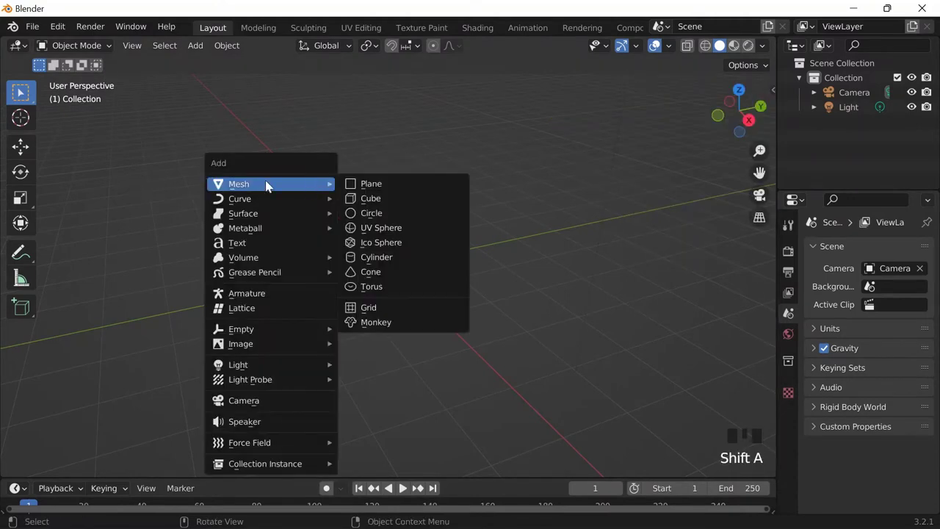
{"action": "left_click", "coordinate": [360, 215]}
{"action": "scroll", "coordinate": [382, 269], "scroll_direction": "up", "scroll_amount": 7}
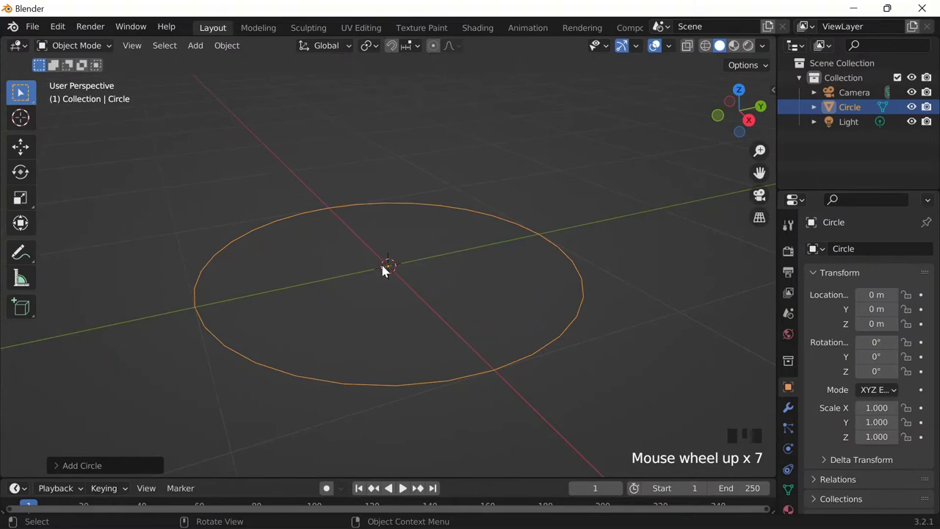
In Edit Mode, extrude the rim, scale it to 0, and merge at center
{"action": "key", "text": "Tab"}
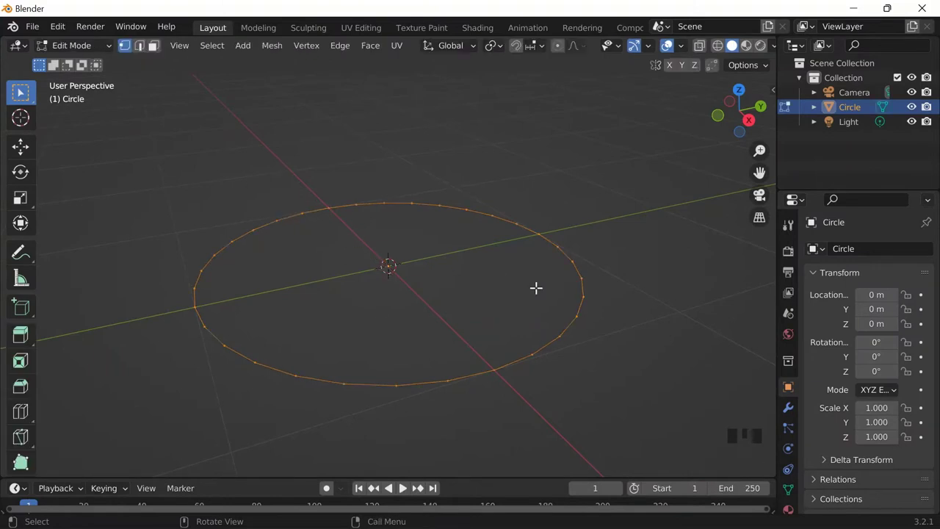
{"action": "key", "text": "e"}
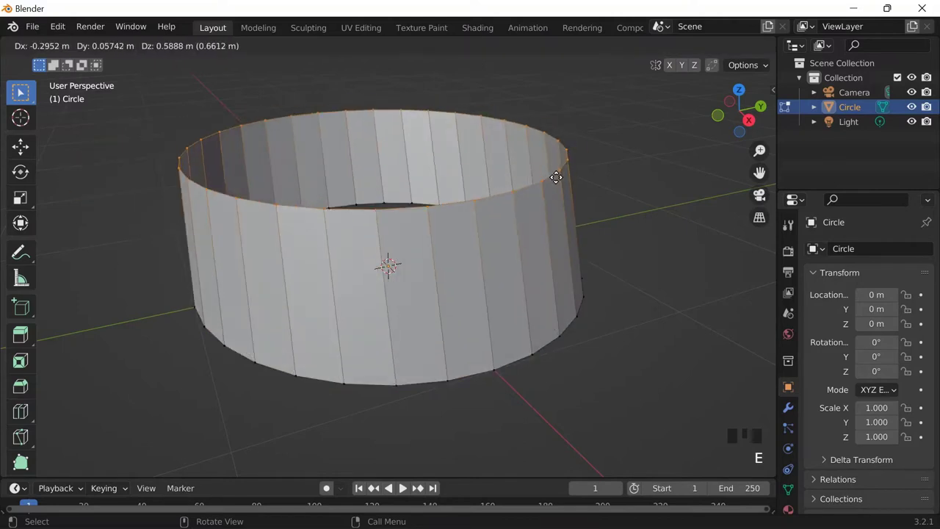
{"action": "key", "text": "s"}
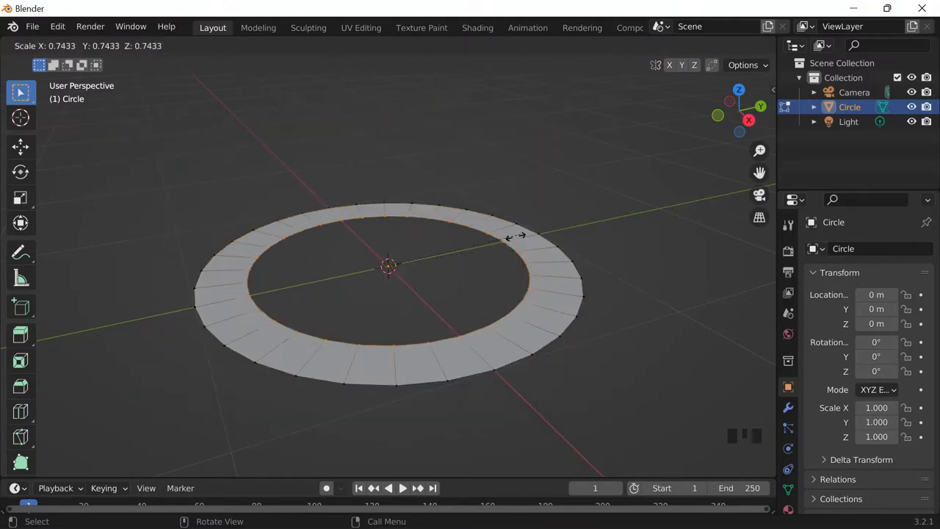
{"action": "type", "text": "0"}
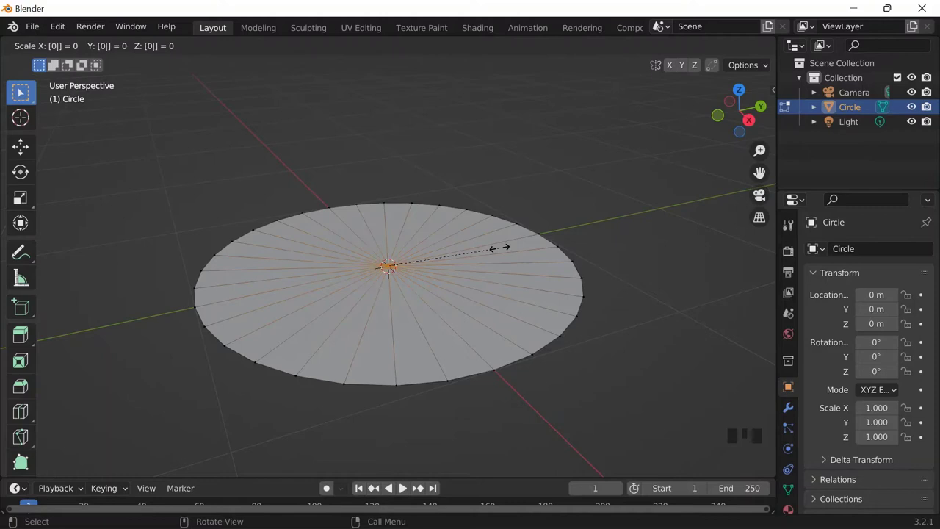
{"action": "left_click", "coordinate": [500, 247]}
{"action": "key", "text": "m"}
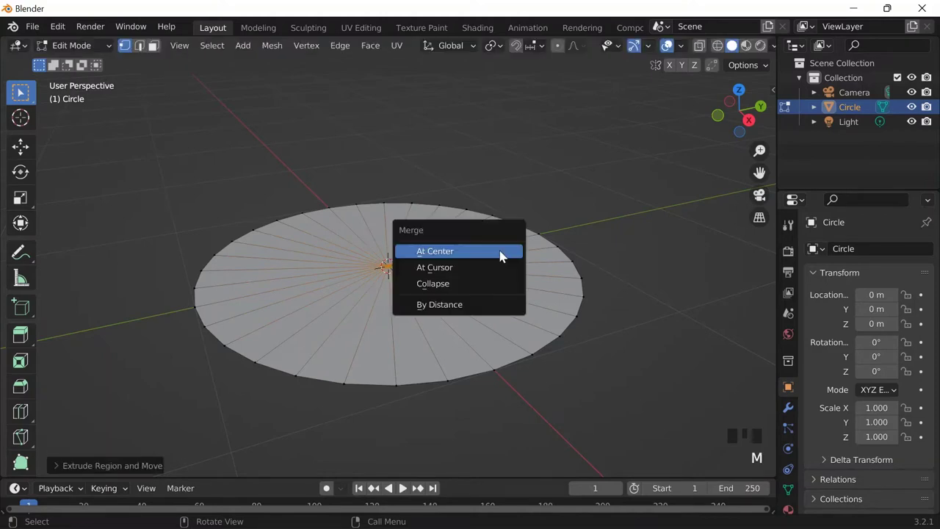
{"action": "left_click", "coordinate": [433, 251]}
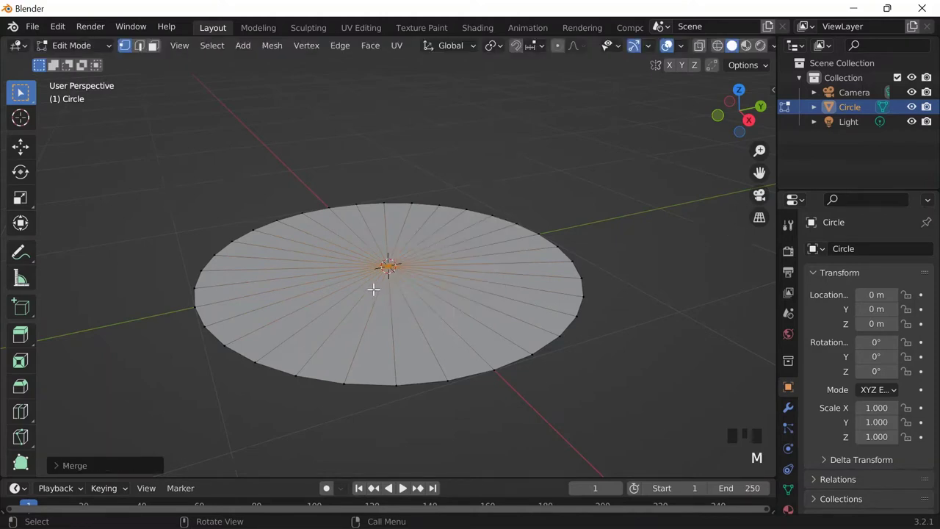
Back in Object Mode, move the fan disc aside along the Y axis
{"action": "key", "text": "Tab"}
{"action": "scroll", "coordinate": [371, 287], "scroll_direction": "up", "scroll_amount": 3}
{"action": "middle_click_drag", "start_coordinate": [365, 286], "coordinate": [448, 267]}
{"action": "scroll", "coordinate": [648, 187], "scroll_direction": "down", "scroll_amount": 6}
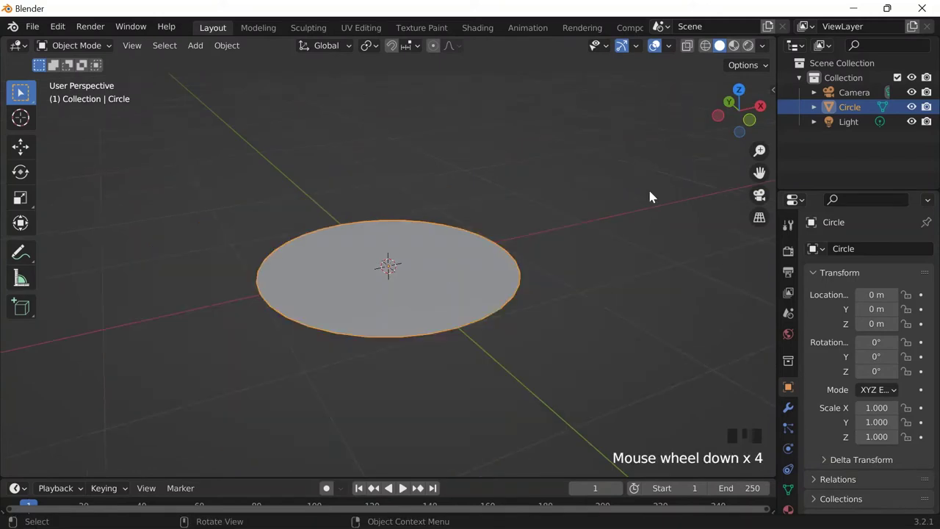
{"action": "middle_click_drag", "start_coordinate": [335, 279], "coordinate": [370, 308]}
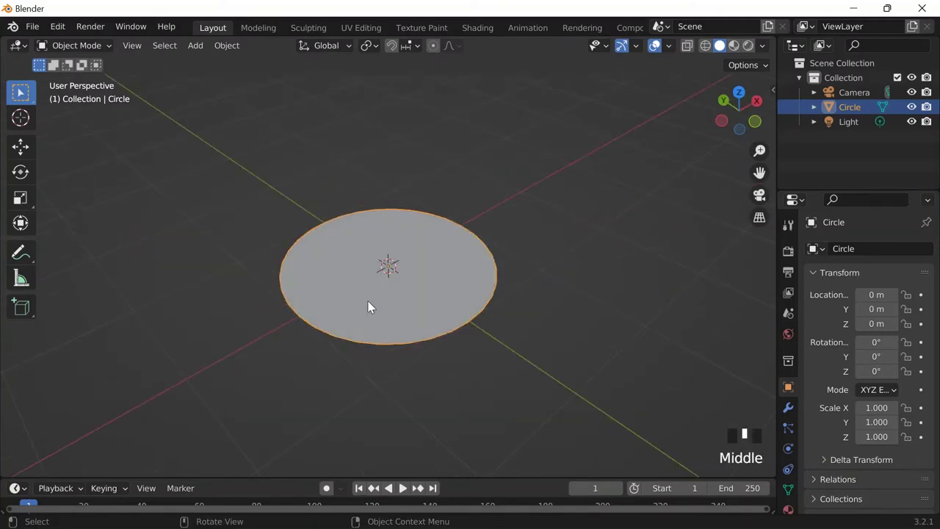
{"action": "key", "text": "g"}
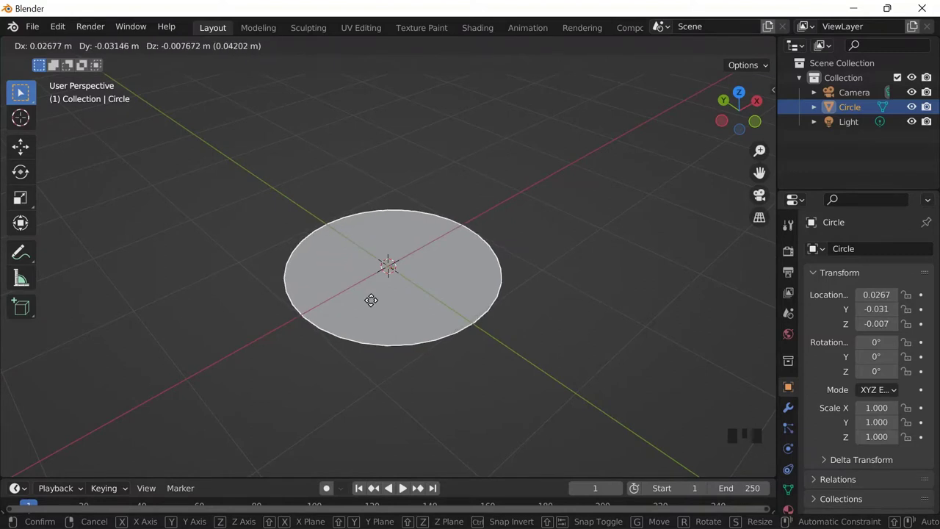
{"action": "key", "text": "y"}
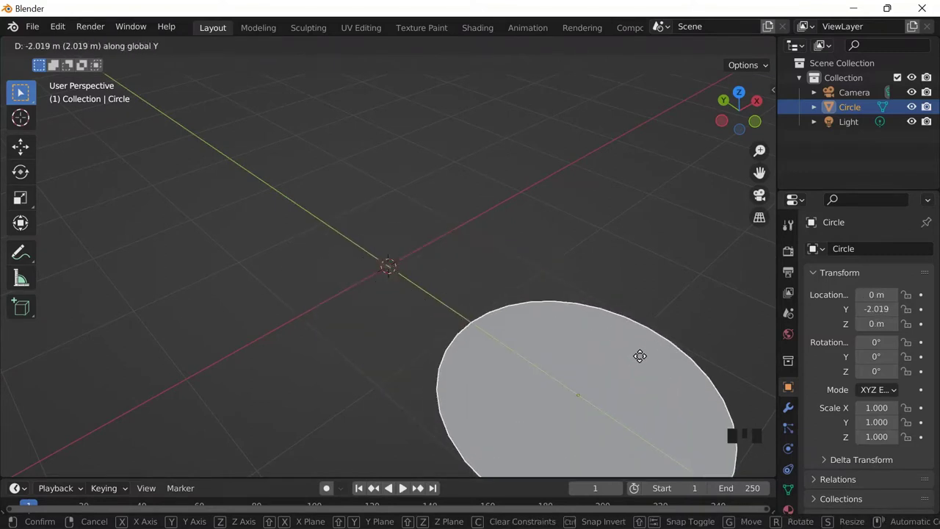
{"action": "left_click", "coordinate": [685, 408]}
Add a second circle at the origin with Fill Type N-Gon
{"action": "key", "text": "shift+a"}
{"action": "mouse_move", "coordinate": [353, 233]}
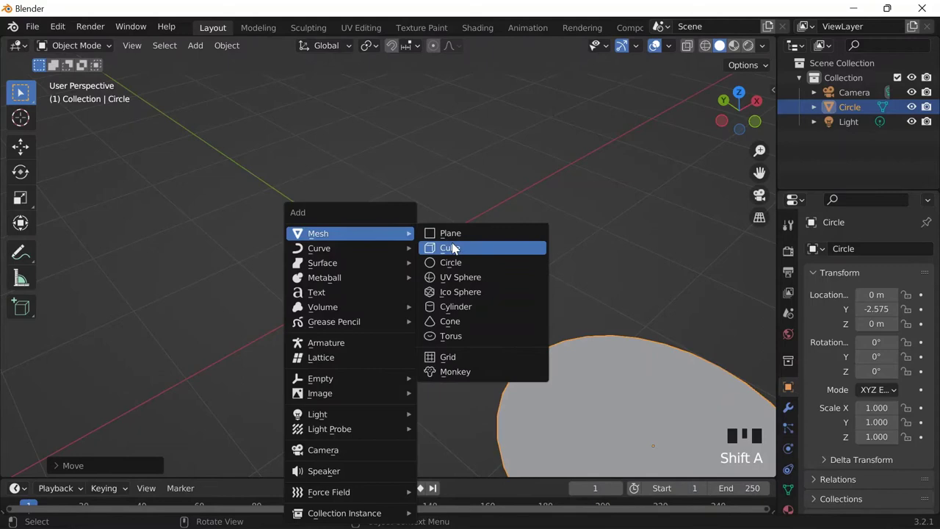
{"action": "left_click", "coordinate": [450, 262]}
{"action": "left_click", "coordinate": [121, 464]}
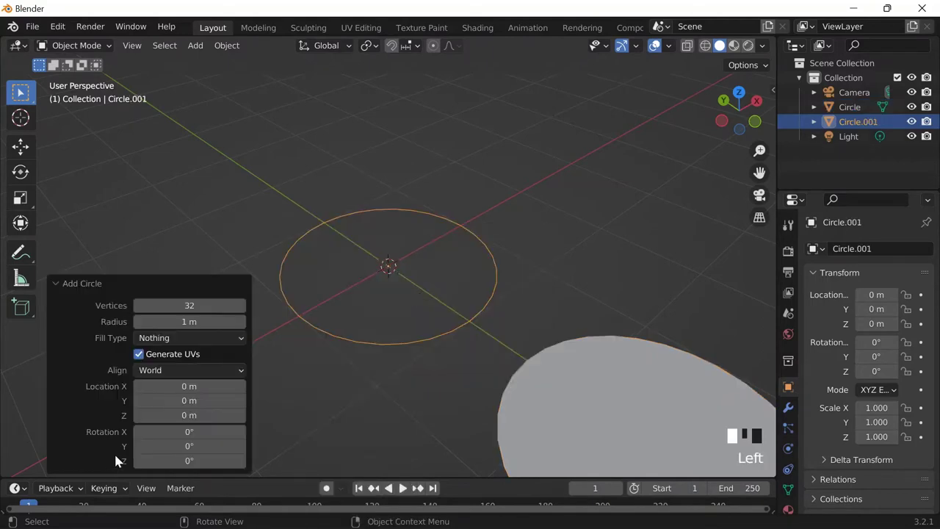
{"action": "left_click", "coordinate": [172, 338]}
{"action": "left_click", "coordinate": [154, 370]}
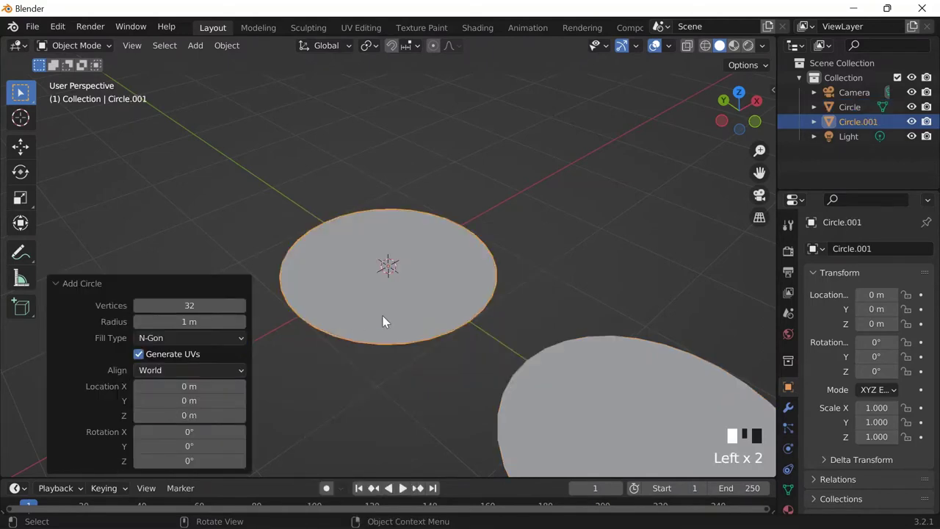
{"action": "scroll", "coordinate": [406, 318], "scroll_direction": "down", "scroll_amount": 6}
Switch to wireframe shading and select both circles
{"action": "middle_click_drag", "start_coordinate": [407, 319], "coordinate": [541, 344]}
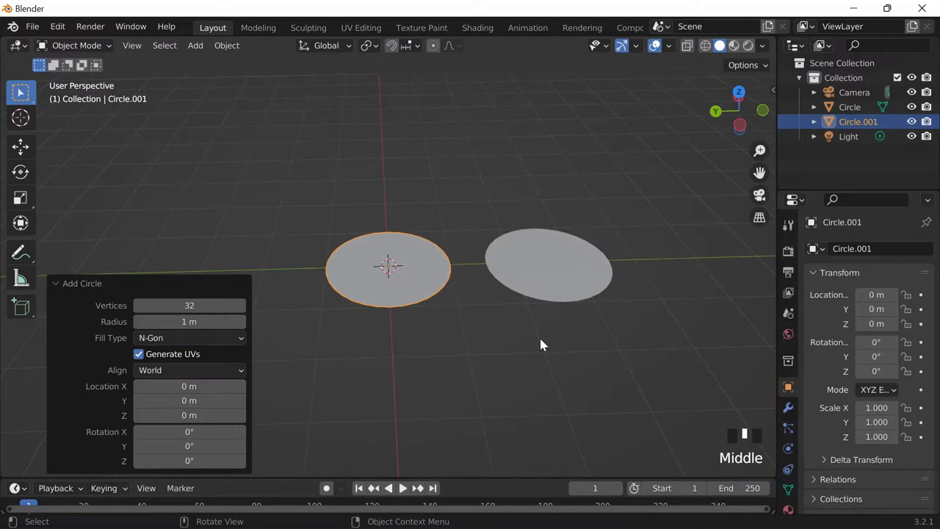
{"action": "left_click", "coordinate": [705, 47]}
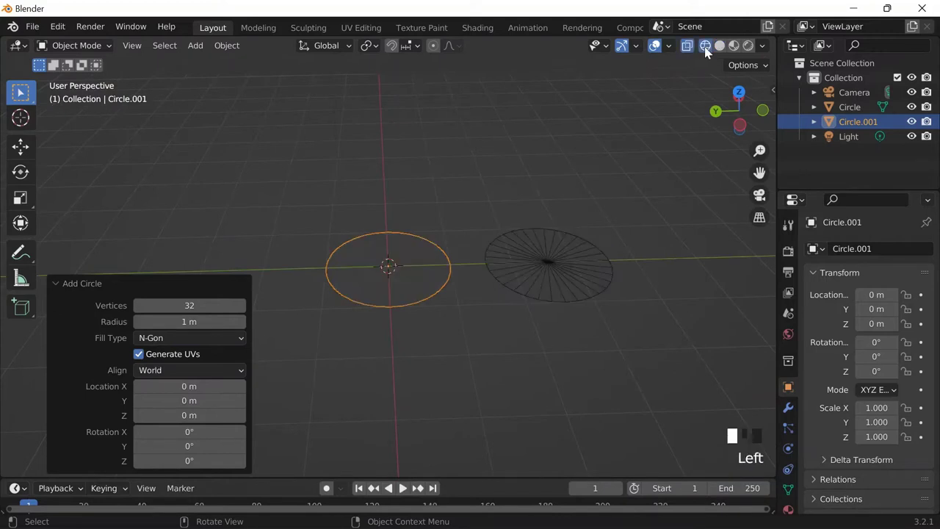
{"action": "middle_click_drag", "start_coordinate": [587, 246], "coordinate": [245, 159], "text": "shift"}
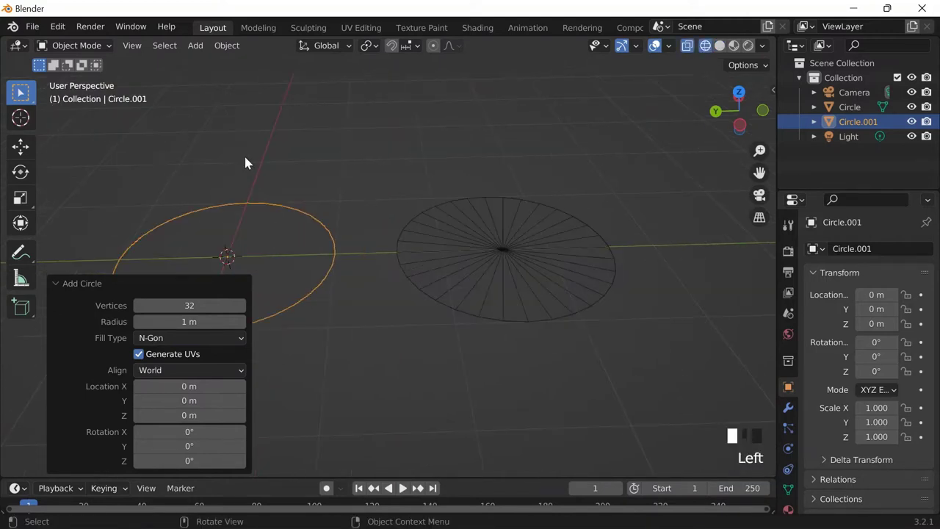
{"action": "left_click", "coordinate": [245, 162]}
{"action": "left_click_drag", "start_coordinate": [137, 174], "coordinate": [340, 382]}
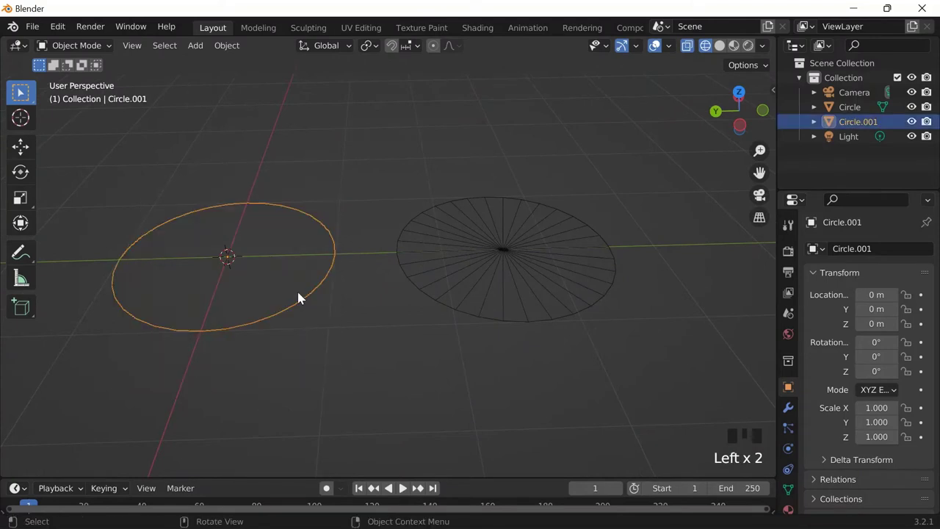
{"action": "left_click", "coordinate": [494, 235]}
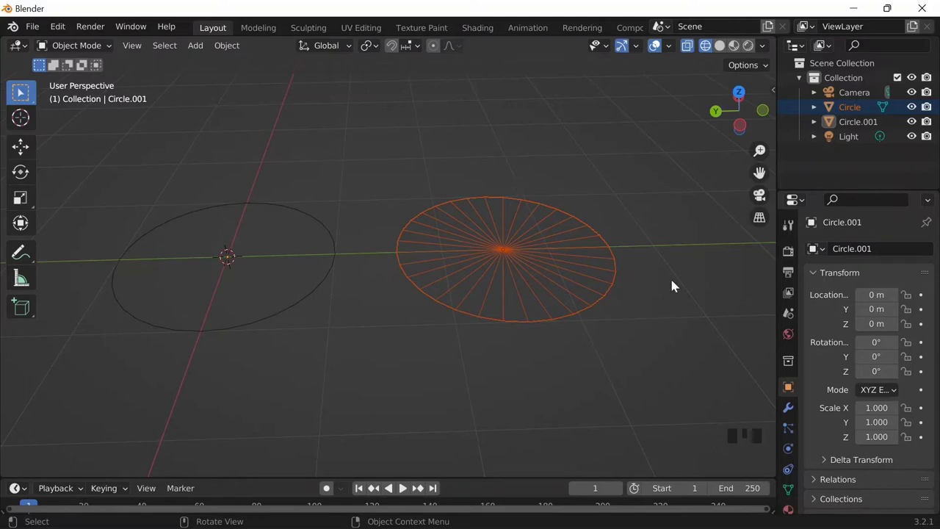
Scroll Object properties to Differential Growth: Split Radius 0.50, Repulsion Radius 1.00, Step 0.10
{"action": "scroll", "coordinate": [792, 274], "scroll_direction": "down", "scroll_amount": 8}
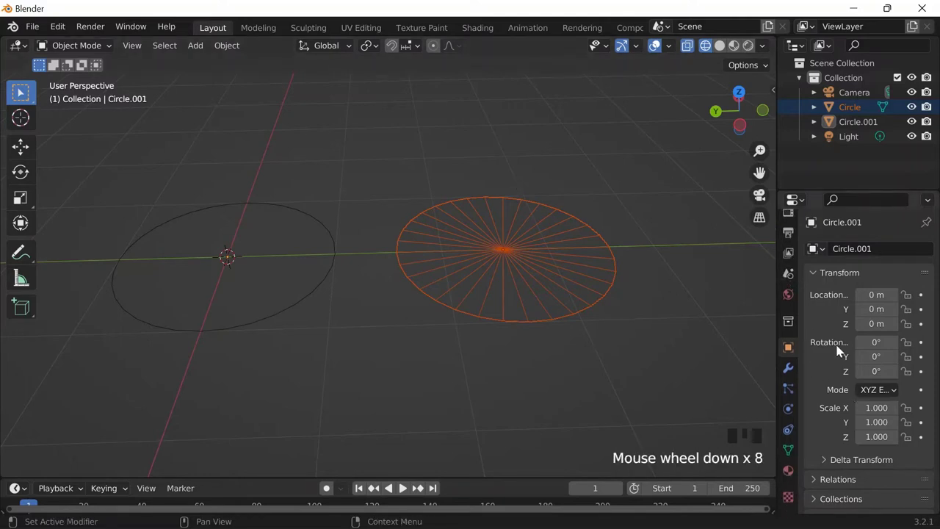
{"action": "scroll", "coordinate": [836, 341], "scroll_direction": "down", "scroll_amount": 14}
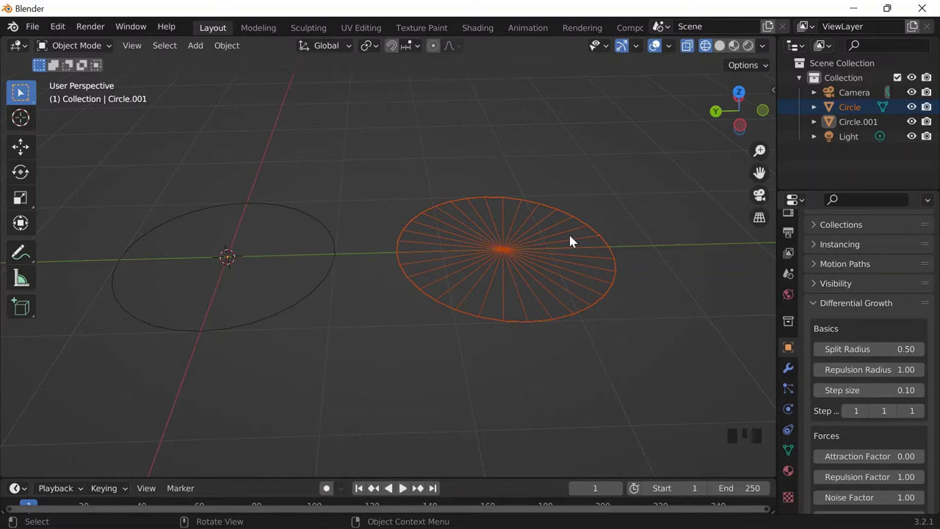
Deselect everything and delete the left circle, Circle.001
{"action": "key", "text": "Tab"}
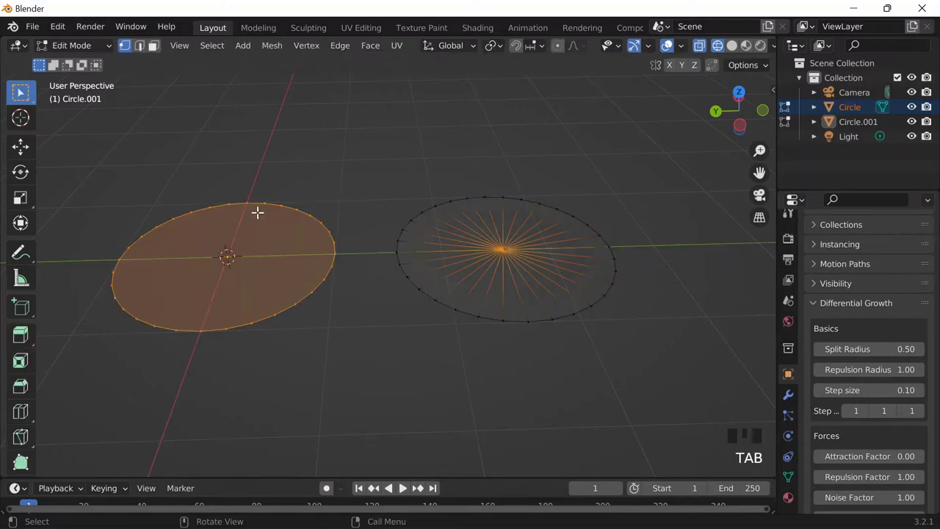
{"action": "left_click", "coordinate": [145, 189]}
{"action": "key", "text": "Tab"}
{"action": "left_click", "coordinate": [265, 327]}
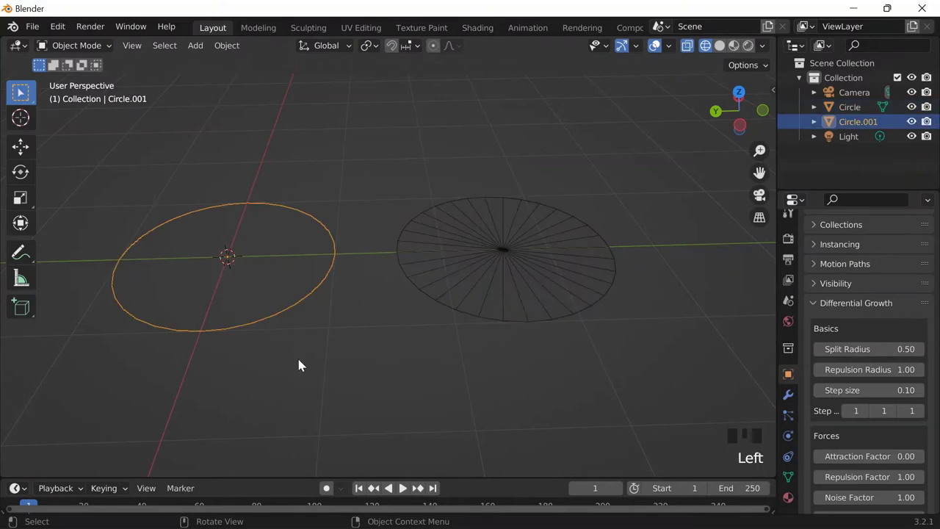
{"action": "key", "text": "x"}
{"action": "left_click", "coordinate": [297, 359]}
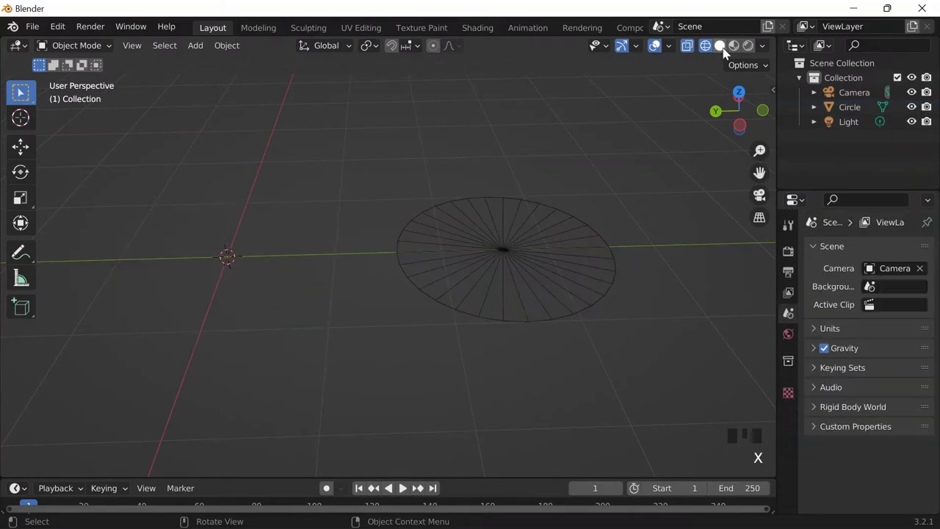
Switch to solid shading and move the spoked disc along Y to the origin
{"action": "left_click", "coordinate": [720, 46]}
{"action": "middle_click_drag", "start_coordinate": [338, 283], "coordinate": [283, 279]}
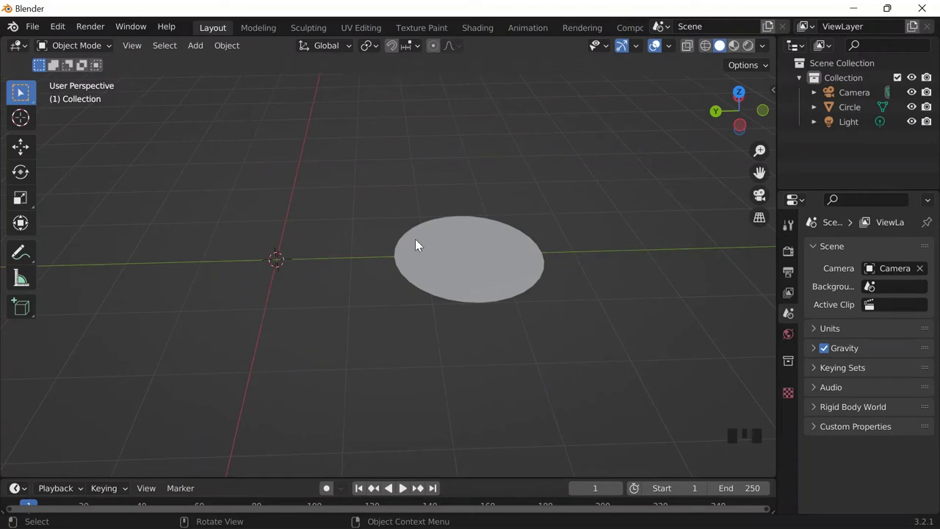
{"action": "left_click", "coordinate": [492, 279]}
{"action": "key", "text": "g"}
{"action": "key", "text": "y"}
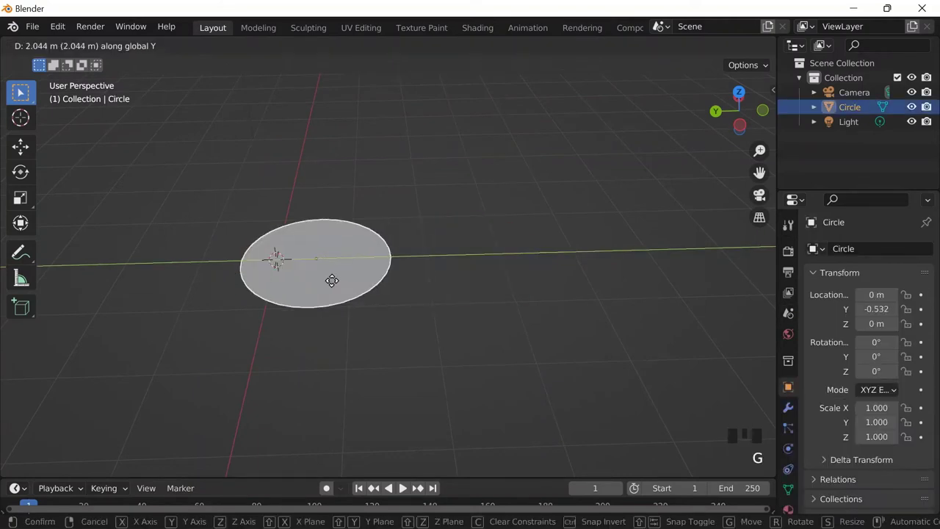
{"action": "left_click", "coordinate": [300, 282]}
{"action": "middle_click_drag", "start_coordinate": [299, 282], "coordinate": [357, 247], "text": "shift"}
Select the disc's outer edge loop and add a vertex group named Group
{"action": "key", "text": "Tab"}
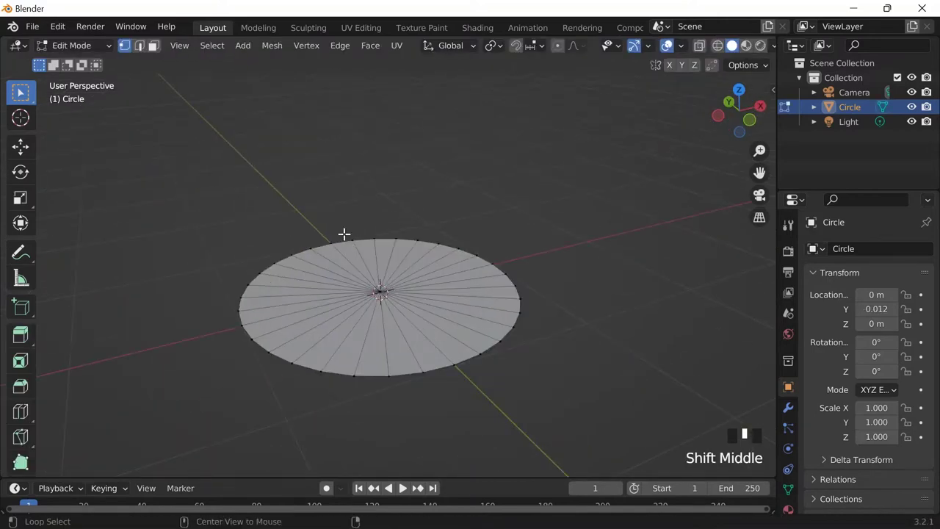
{"action": "left_click", "coordinate": [344, 234], "text": "alt"}
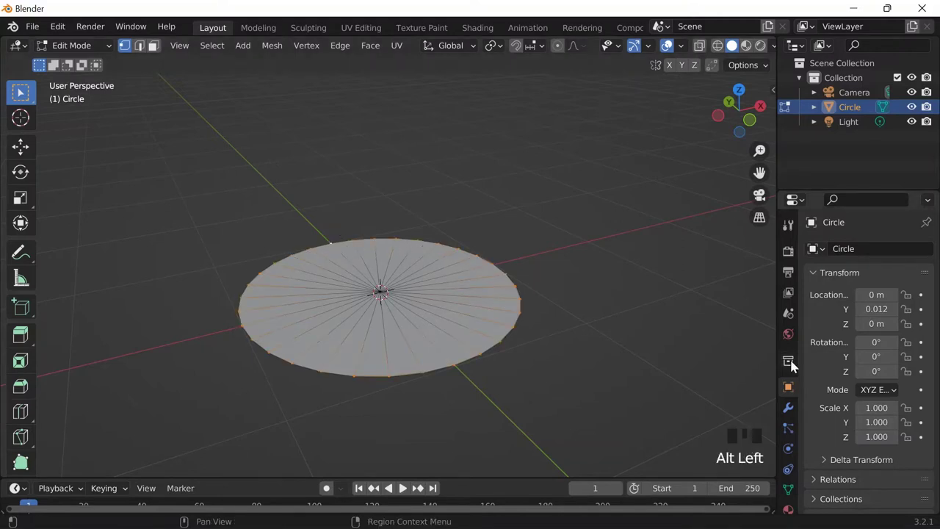
{"action": "left_click", "coordinate": [788, 488]}
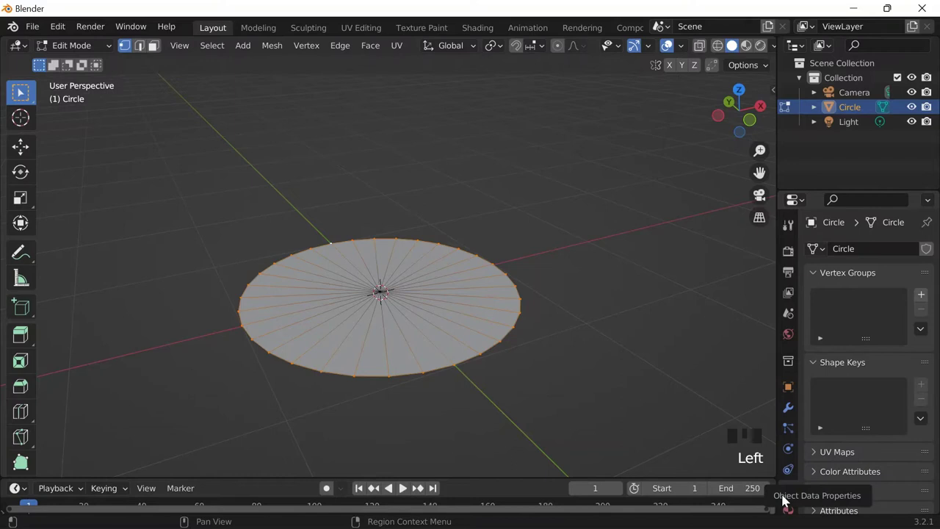
{"action": "left_click", "coordinate": [923, 296]}
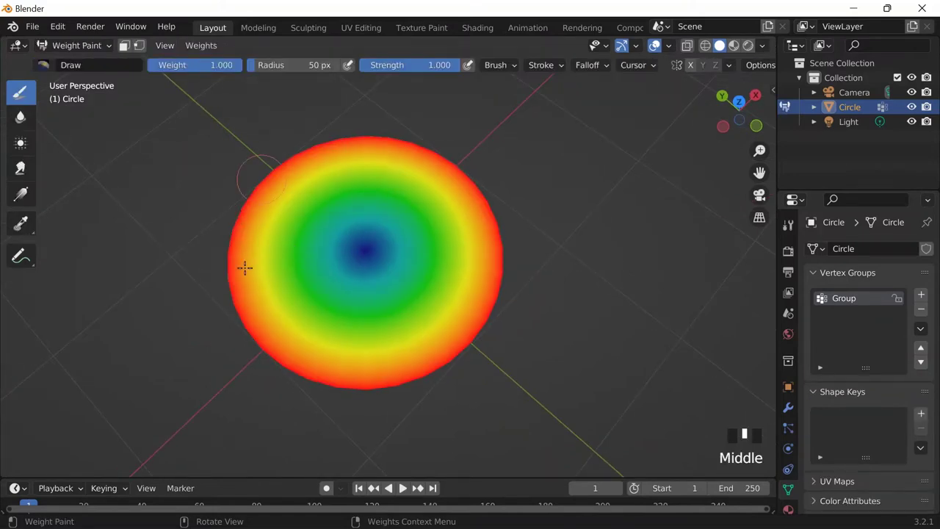
Orbit to view the weighted disc at an angle and show the Differential Growth panel
{"action": "middle_click_drag", "start_coordinate": [244, 268], "coordinate": [412, 251]}
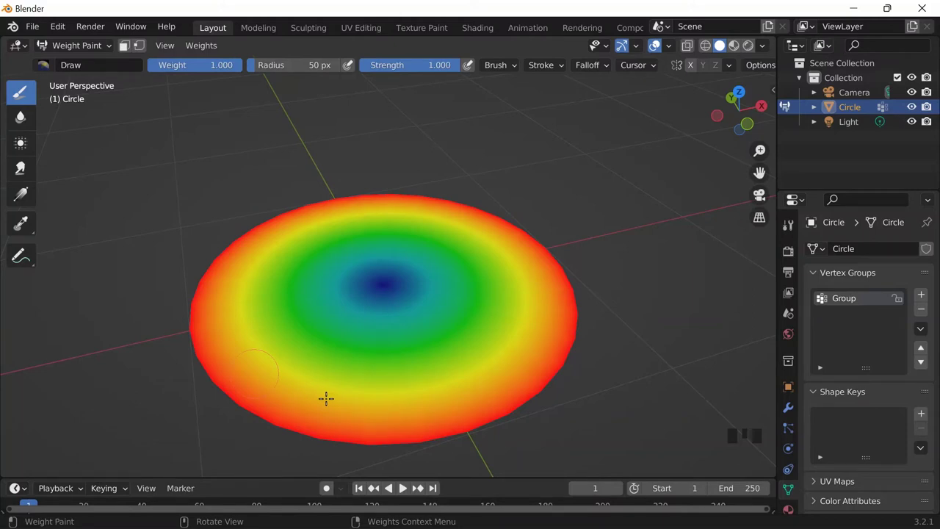
{"action": "left_click", "coordinate": [750, 187]}
{"action": "scroll", "coordinate": [791, 416], "scroll_direction": "down", "scroll_amount": 9}
{"action": "left_click", "coordinate": [788, 347]}
{"action": "scroll", "coordinate": [861, 326], "scroll_direction": "up", "scroll_amount": 3}
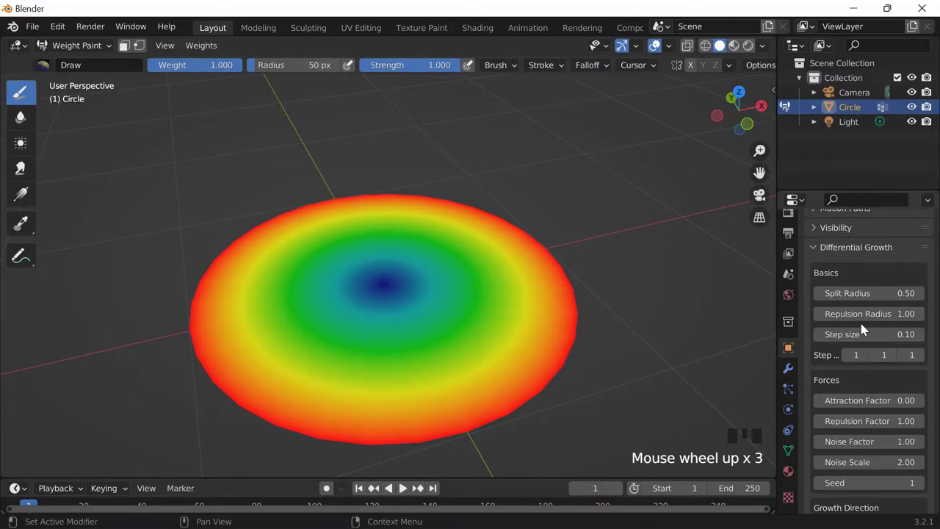
Run Diff Growth Step repeatedly until the rim ruffles, then return to Object Mode
{"action": "scroll", "coordinate": [861, 328], "scroll_direction": "down", "scroll_amount": 5}
{"action": "left_click", "coordinate": [869, 441]}
{"action": "left_click", "coordinate": [874, 444]}
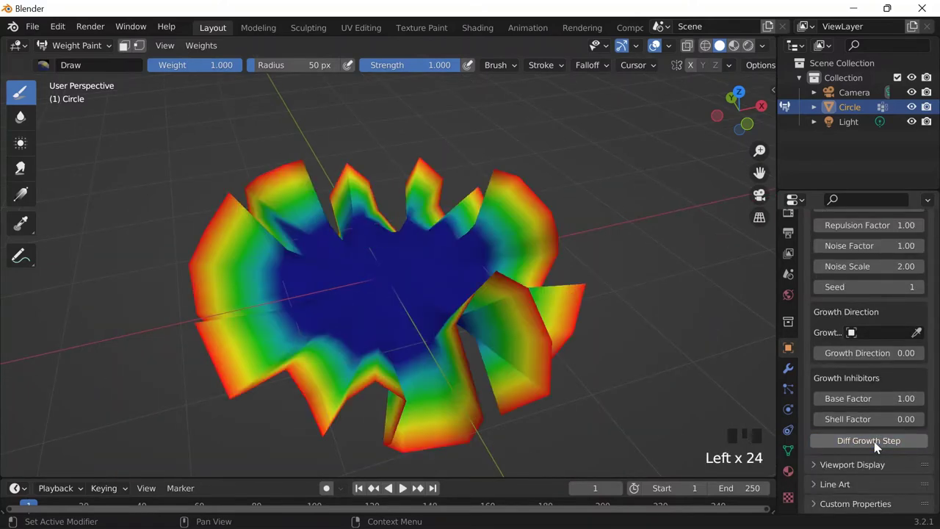
{"action": "left_click", "coordinate": [875, 444]}
{"action": "left_click", "coordinate": [875, 445]}
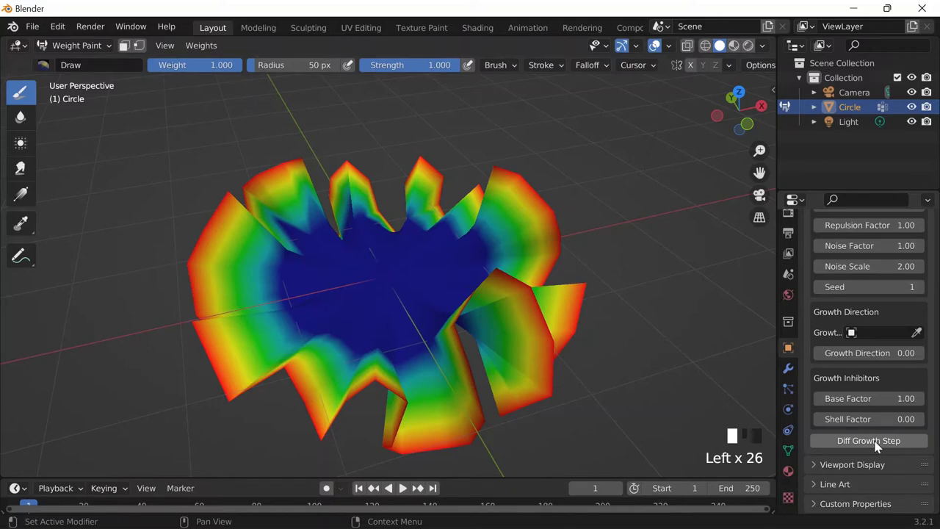
{"action": "scroll", "coordinate": [896, 282], "scroll_direction": "up", "scroll_amount": 8}
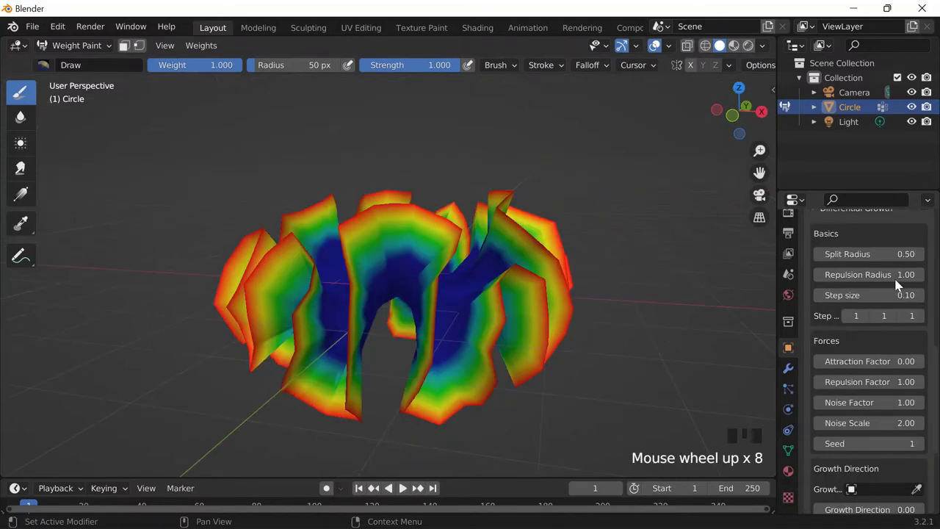
{"action": "scroll", "coordinate": [882, 455], "scroll_direction": "down", "scroll_amount": 5}
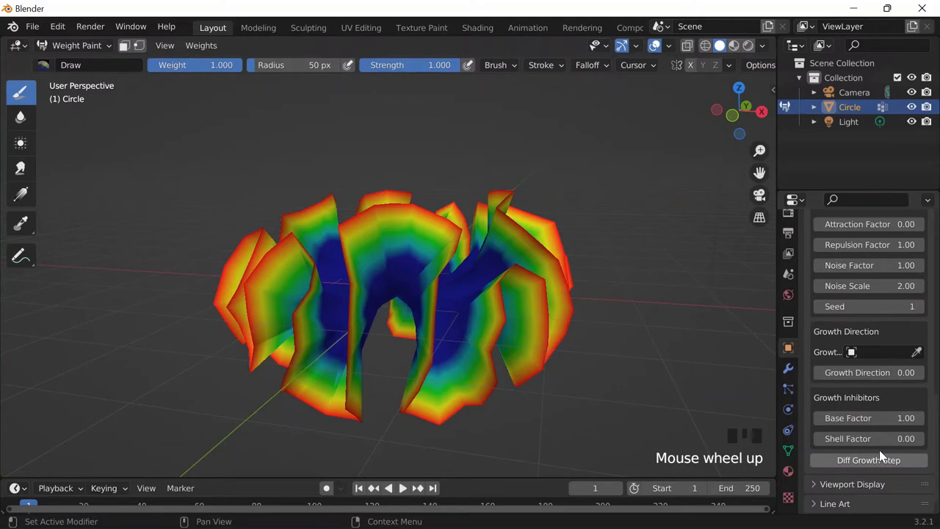
{"action": "left_click", "coordinate": [881, 457]}
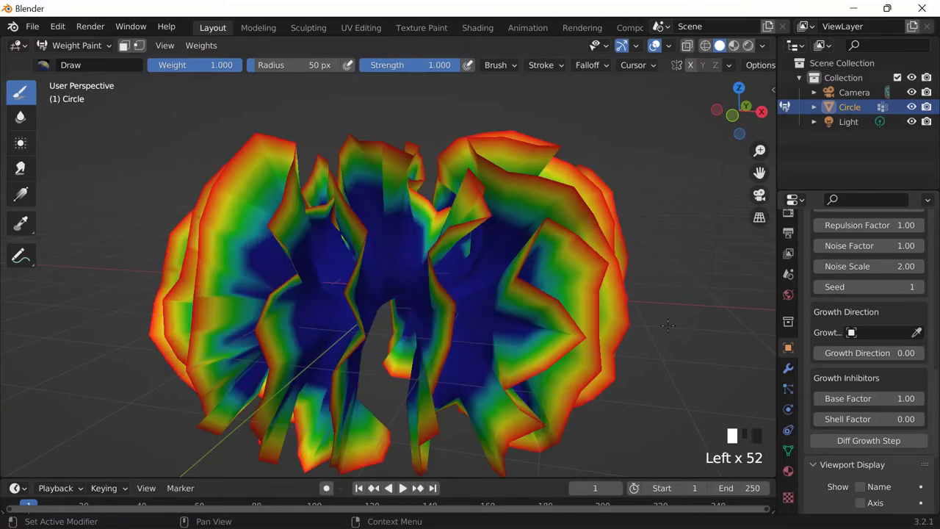
{"action": "scroll", "coordinate": [668, 325], "scroll_direction": "up", "scroll_amount": 4}
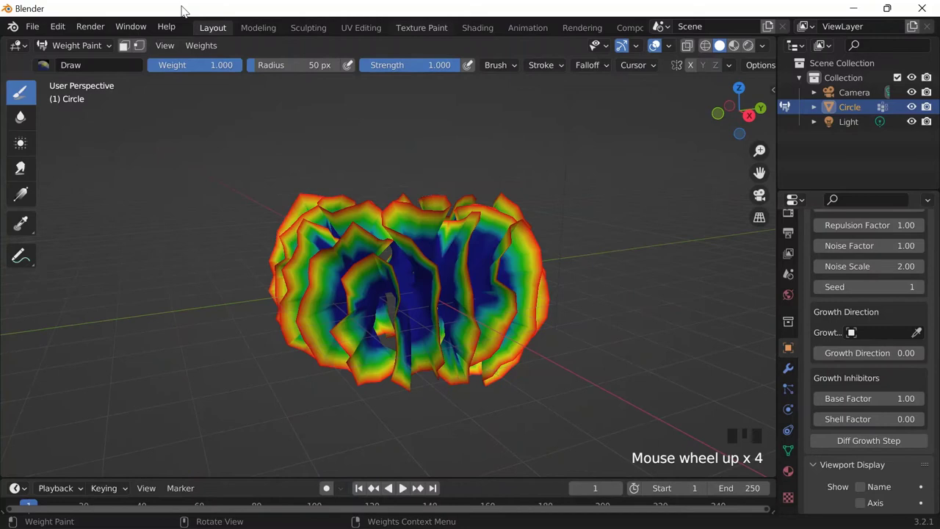
{"action": "left_click", "coordinate": [74, 45]}
{"action": "left_click", "coordinate": [90, 77]}
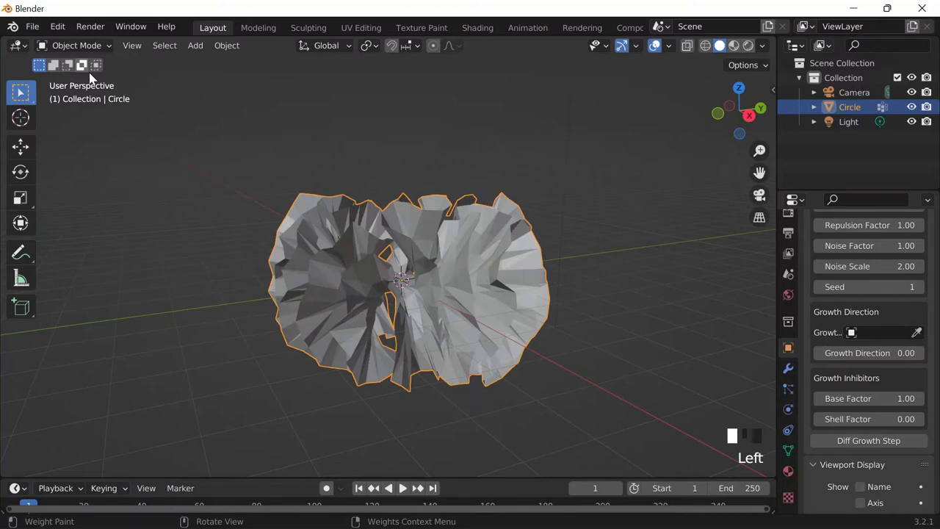
Save the scene as 72622.blend
{"action": "key", "text": "ctrl+s"}
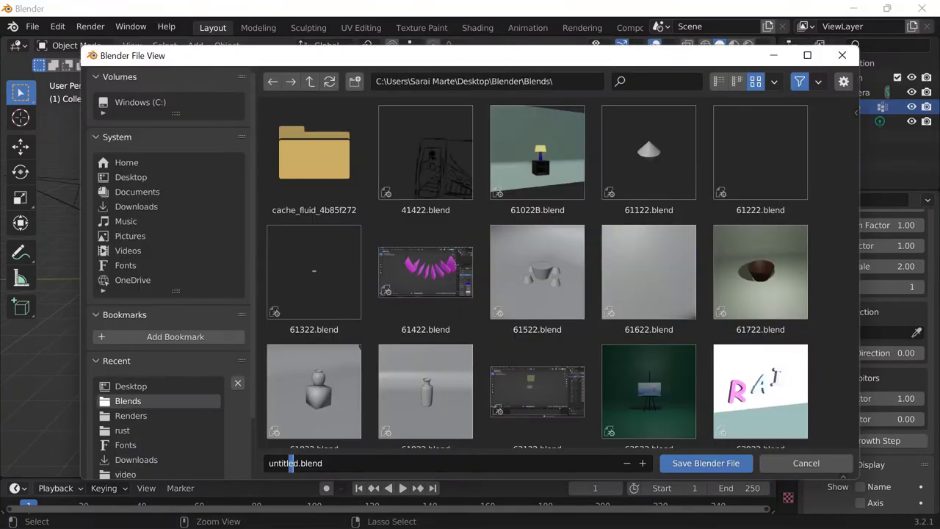
{"action": "type", "text": "726"}
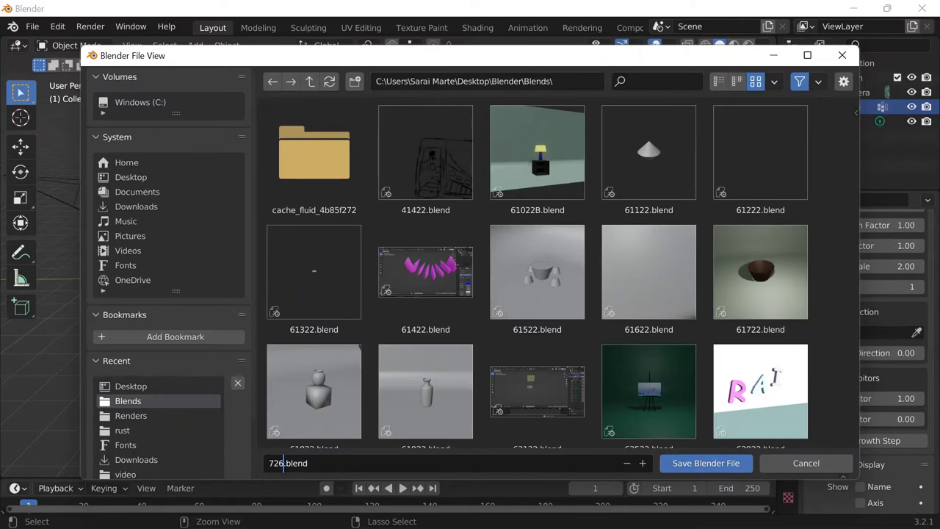
{"action": "key", "text": "Return"}
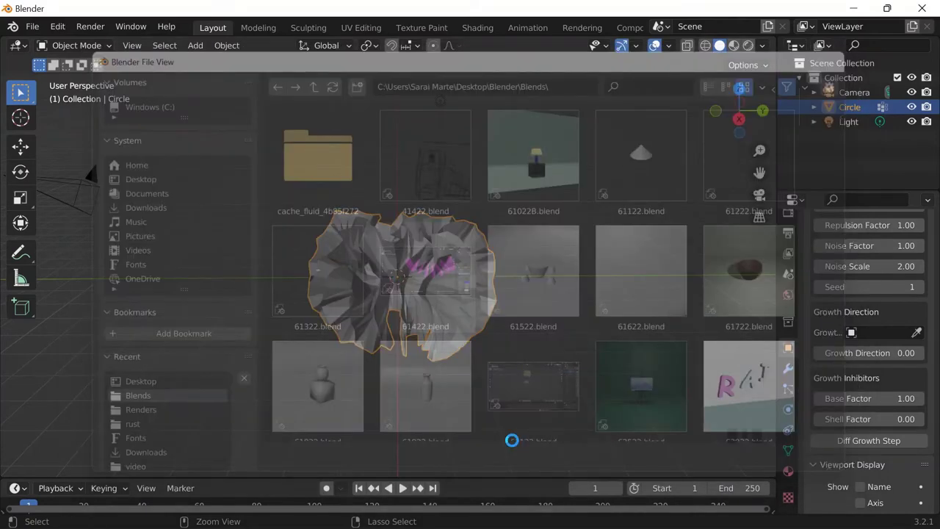
Open the shape's Material settings, briefly pausing and resuming the OBS recording
{"action": "left_click", "coordinate": [789, 471]}
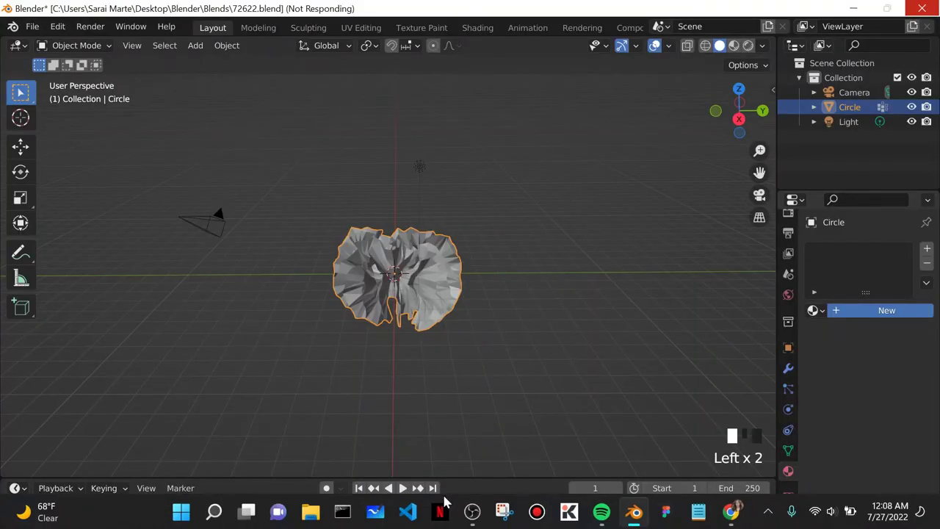
{"action": "left_click", "coordinate": [472, 512]}
{"action": "left_click", "coordinate": [930, 412]}
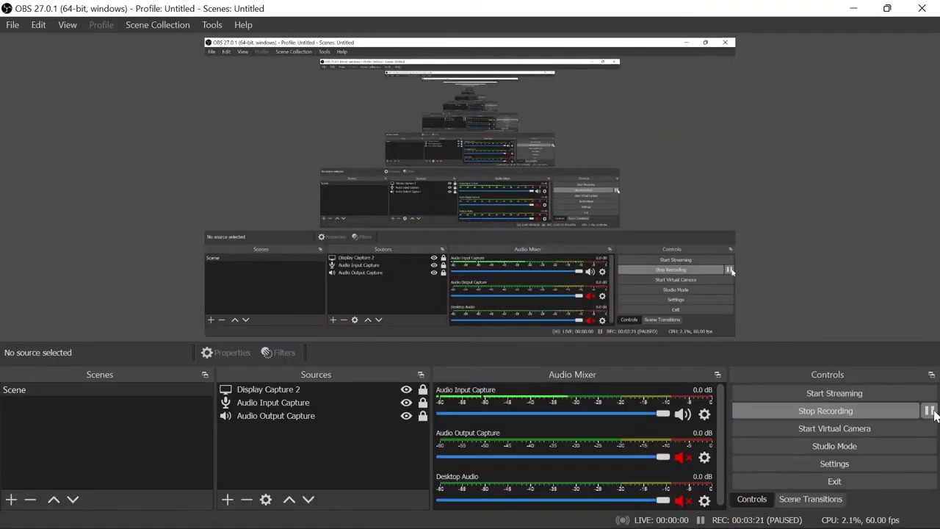
{"action": "left_click", "coordinate": [930, 411]}
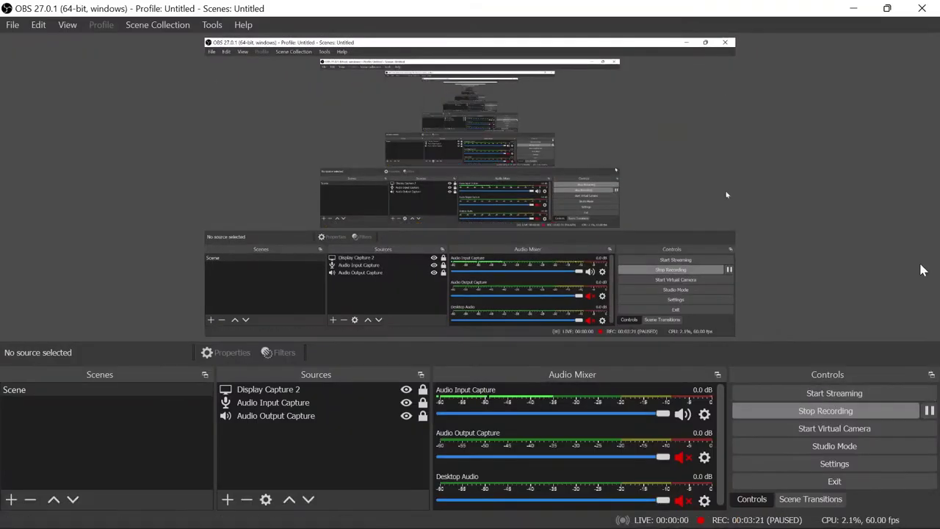
{"action": "left_click", "coordinate": [853, 9]}
Paste a pink hex value as the ruffled flower's Base Color
{"action": "left_click", "coordinate": [887, 463]}
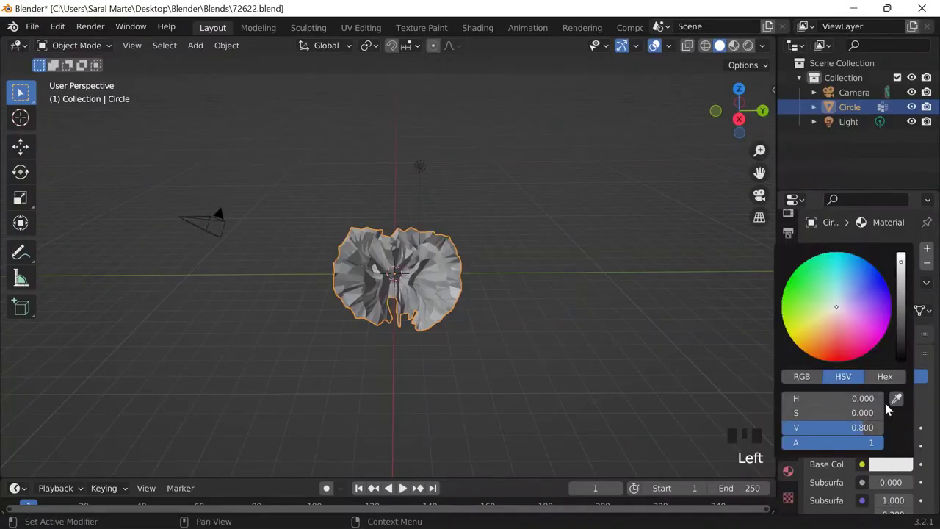
{"action": "left_click", "coordinate": [884, 377]}
{"action": "left_click", "coordinate": [865, 399]}
{"action": "key", "text": "ctrl+v"}
{"action": "key", "text": "Return"}
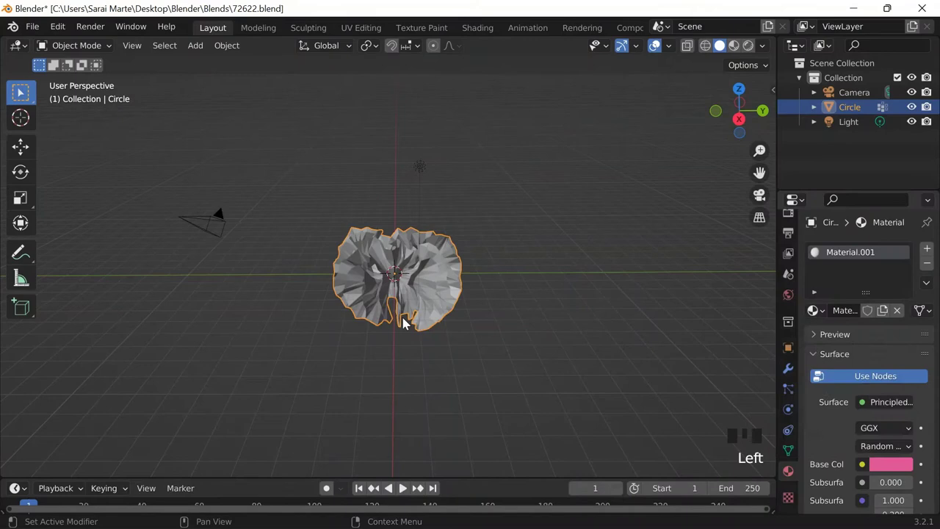
Switch the viewport to Material Preview shading to see the flower pink
{"action": "scroll", "coordinate": [403, 323], "scroll_direction": "up", "scroll_amount": 4}
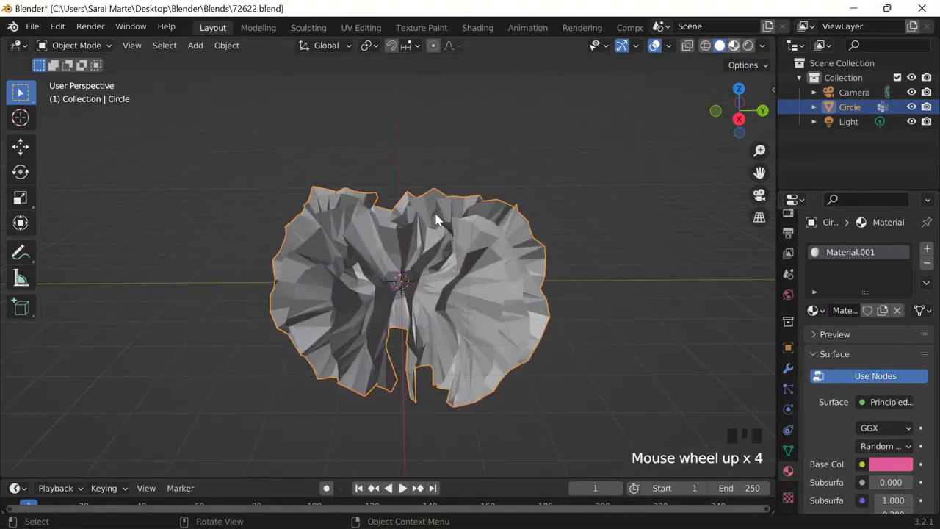
{"action": "left_click", "coordinate": [733, 45]}
{"action": "middle_click_drag", "start_coordinate": [603, 309], "coordinate": [707, 306]}
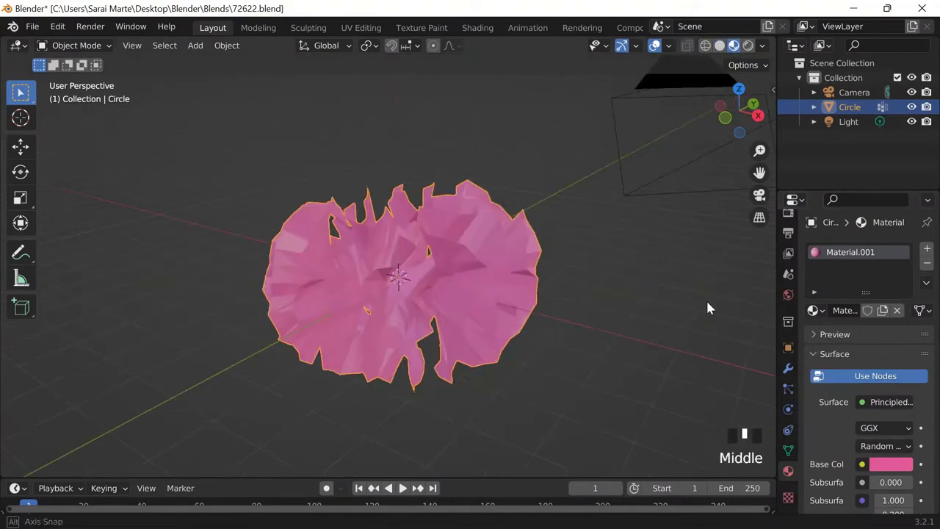
{"action": "scroll", "coordinate": [578, 302], "scroll_direction": "down", "scroll_amount": 2}
{"action": "scroll", "coordinate": [578, 303], "scroll_direction": "down", "scroll_amount": 1}
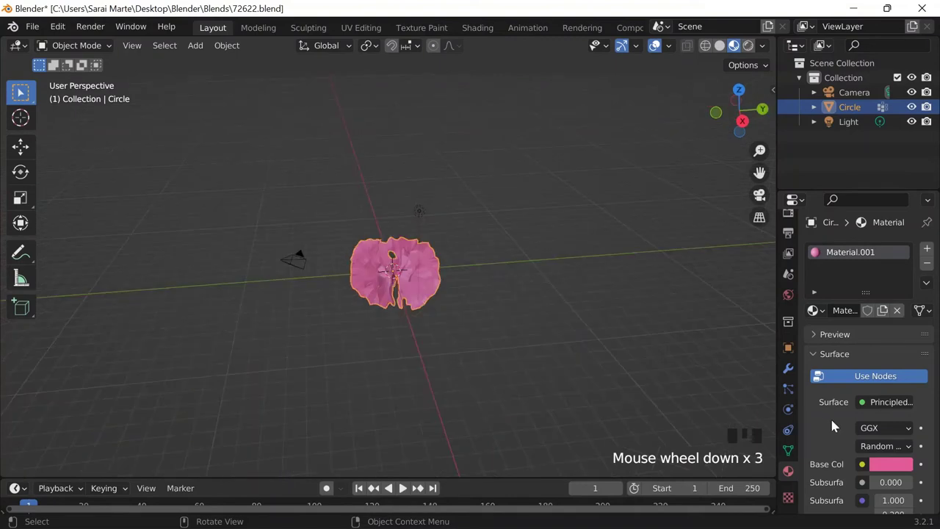
{"action": "left_click", "coordinate": [790, 367]}
Add an Array modifier to the flower and switch to a front orthographic view
{"action": "left_click", "coordinate": [834, 248]}
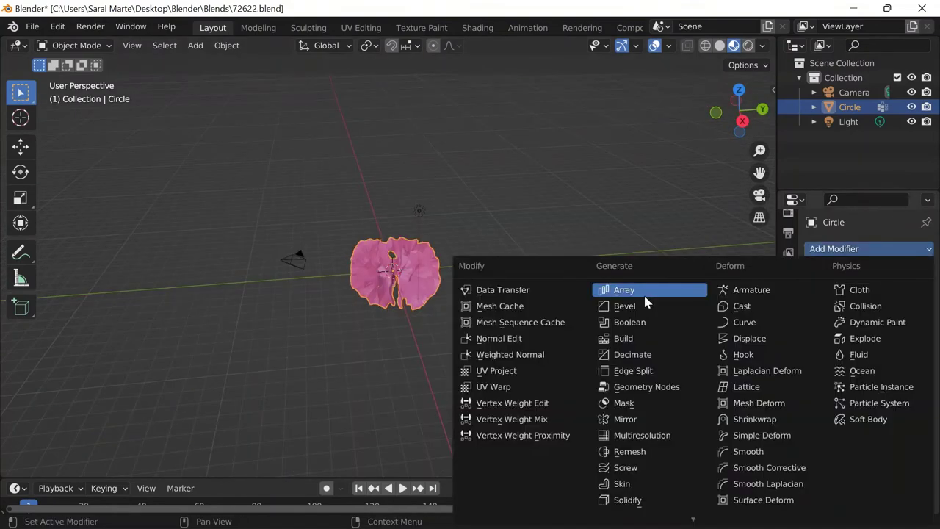
{"action": "left_click", "coordinate": [645, 297]}
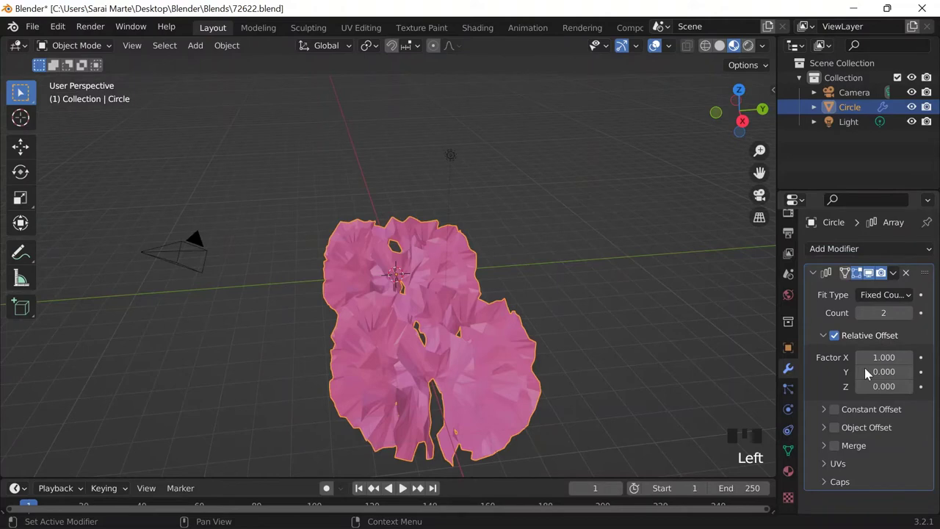
{"action": "key", "text": "grave"}
{"action": "left_click", "coordinate": [512, 226]}
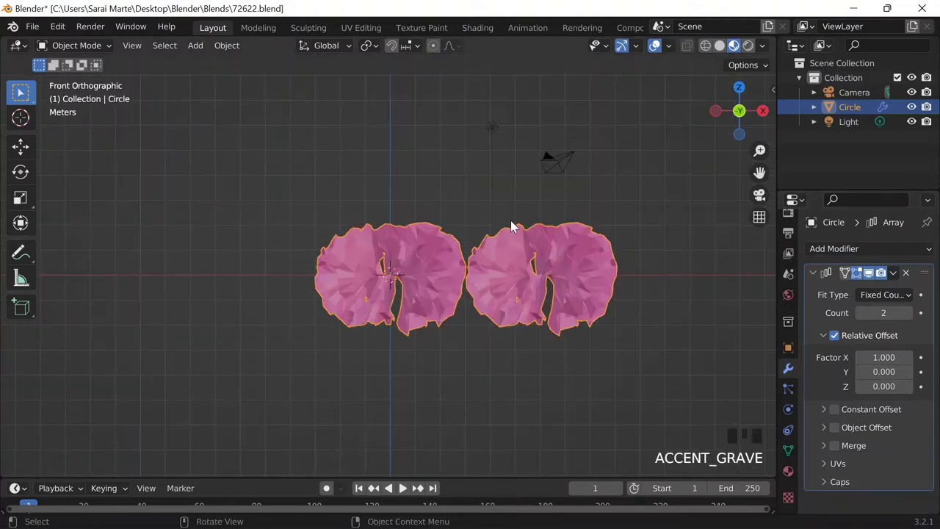
{"action": "key", "text": "grave"}
{"action": "left_click", "coordinate": [497, 175]}
Set the array count to 5 and offset the flower copies along Y
{"action": "left_click", "coordinate": [884, 313]}
{"action": "key", "text": "BackSpace"}
{"action": "type", "text": "5"}
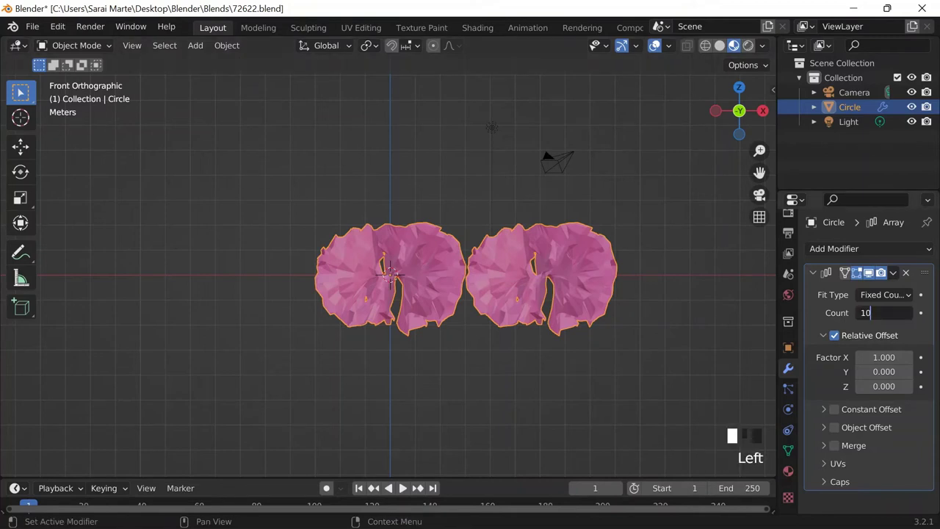
{"action": "scroll", "coordinate": [559, 366], "scroll_direction": "down", "scroll_amount": 3}
{"action": "middle_click_drag", "start_coordinate": [559, 366], "coordinate": [465, 389], "text": "shift"}
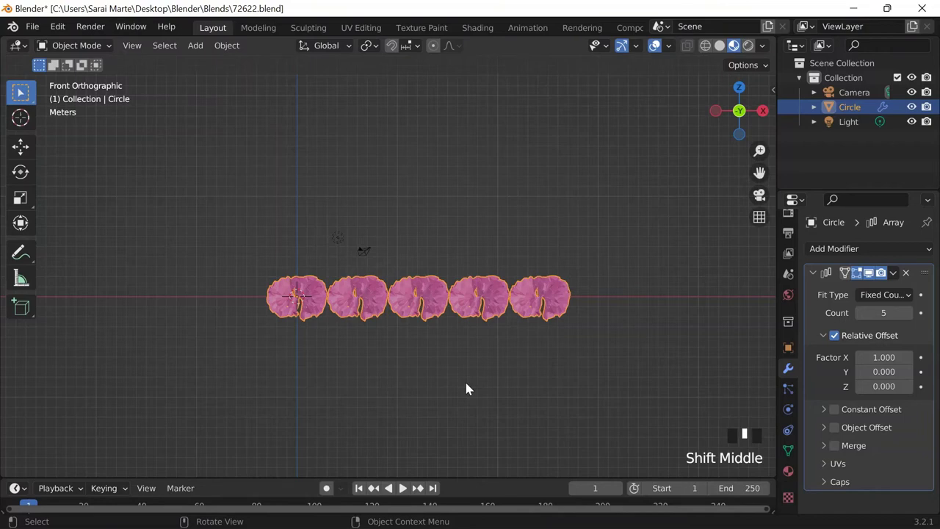
{"action": "left_click_drag", "start_coordinate": [861, 371], "coordinate": [867, 371]}
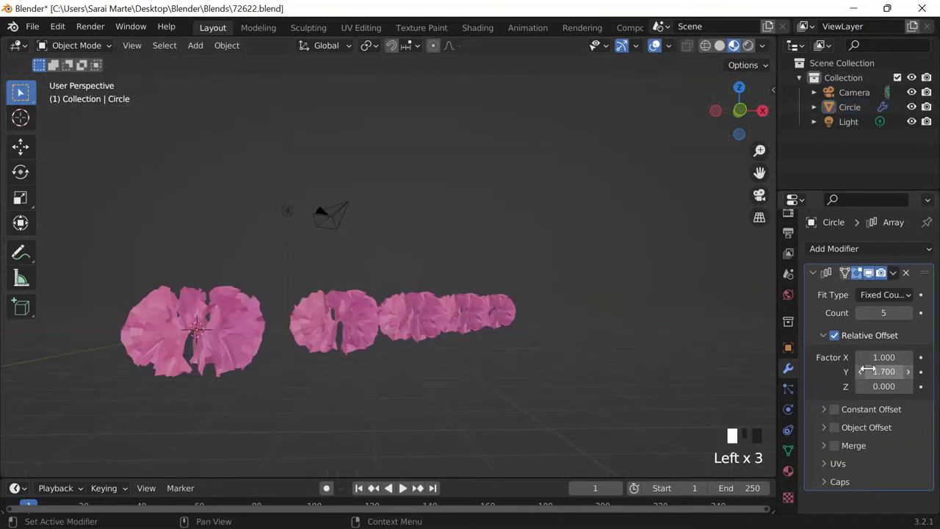
{"action": "scroll", "coordinate": [471, 315], "scroll_direction": "down", "scroll_amount": 3}
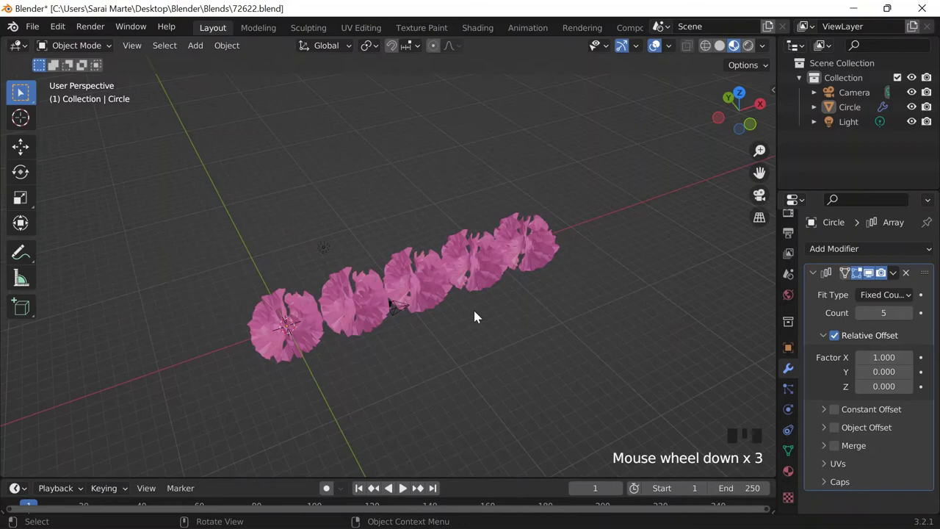
Readjust the array count and X offset, then apply the Array modifier
{"action": "left_click", "coordinate": [884, 312]}
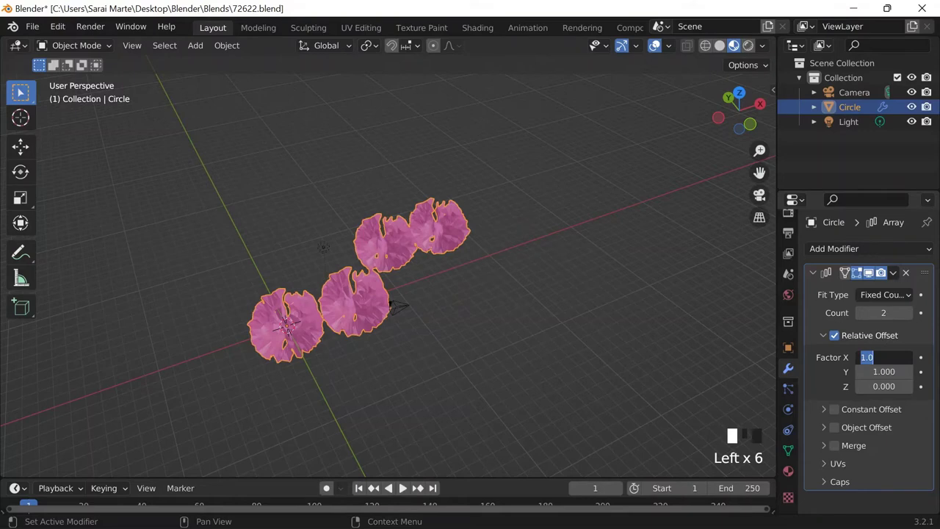
{"action": "type", "text": "0"}
{"action": "middle_click_drag", "start_coordinate": [441, 294], "coordinate": [514, 279]}
{"action": "left_click", "coordinate": [893, 273]}
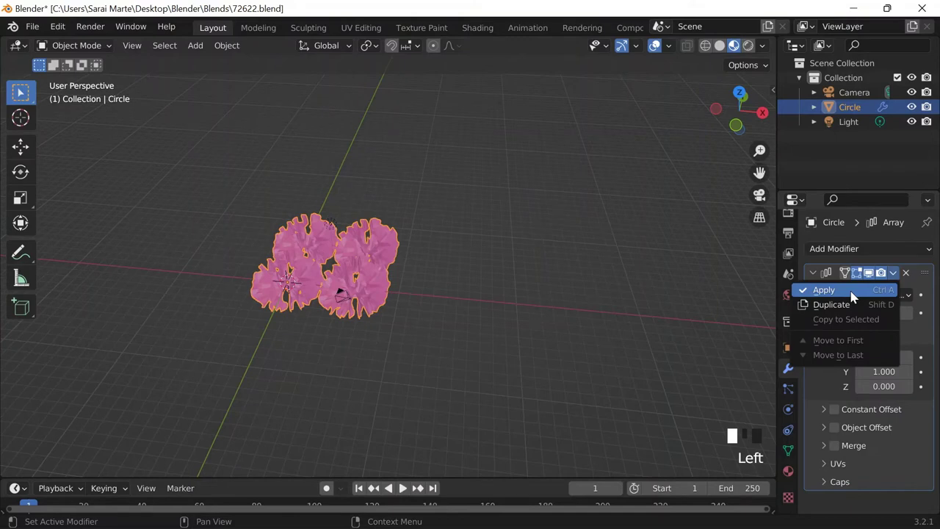
{"action": "left_click", "coordinate": [852, 291]}
{"action": "key", "text": "shift+a"}
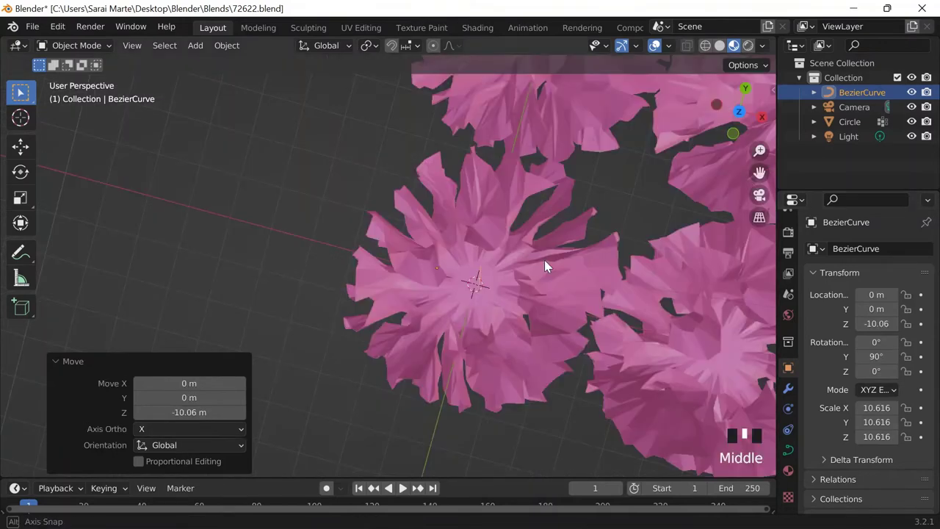
Give the Bezier stem a bevel depth and a bright green 18E726 base colour
{"action": "middle_click_drag", "start_coordinate": [544, 260], "coordinate": [479, 245]}
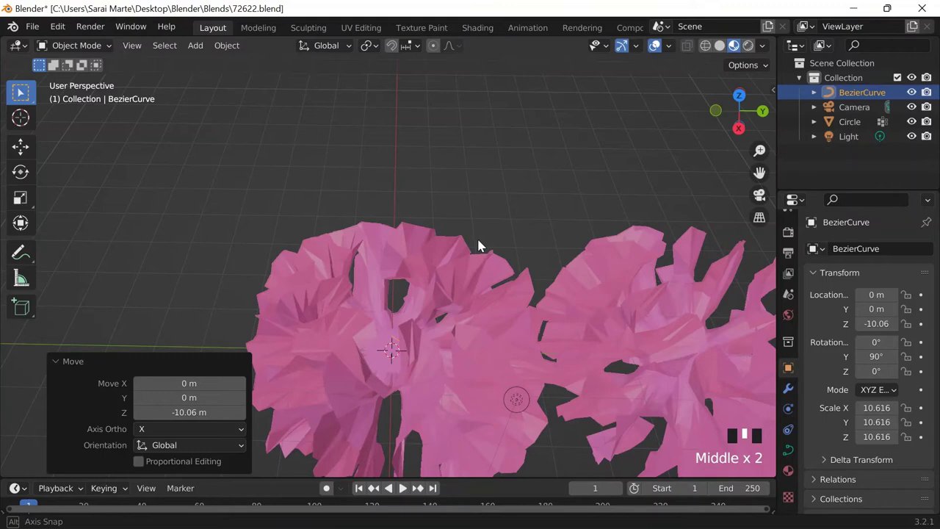
{"action": "scroll", "coordinate": [879, 269], "scroll_direction": "up", "scroll_amount": 2}
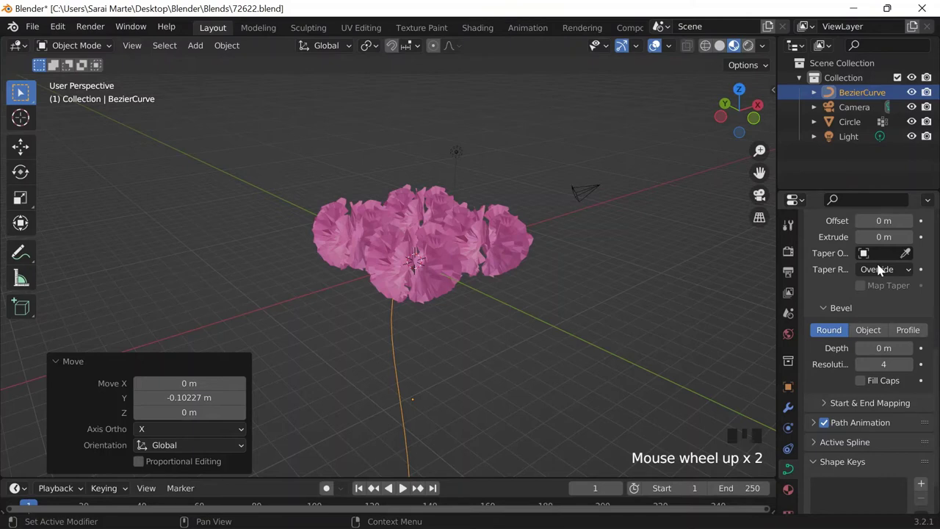
{"action": "scroll", "coordinate": [879, 270], "scroll_direction": "down", "scroll_amount": 2}
{"action": "left_click", "coordinate": [884, 300]}
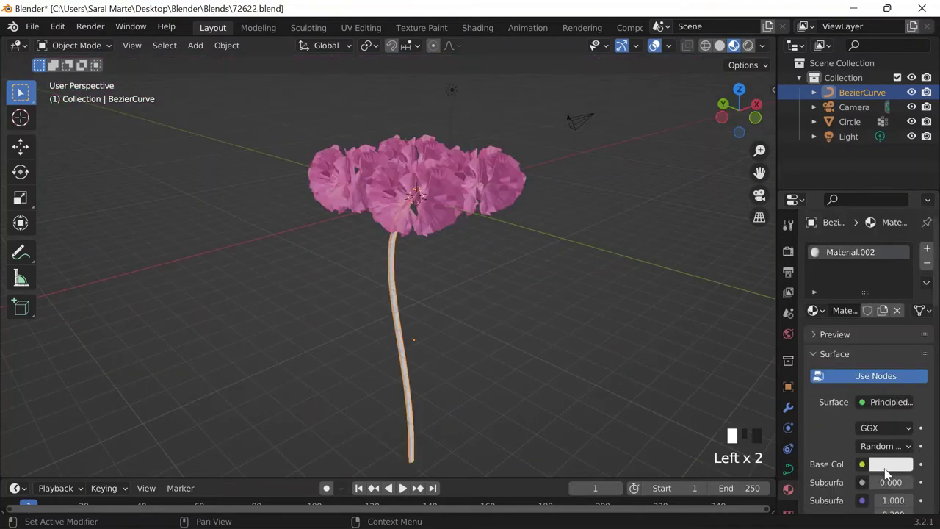
{"action": "left_click", "coordinate": [886, 469]}
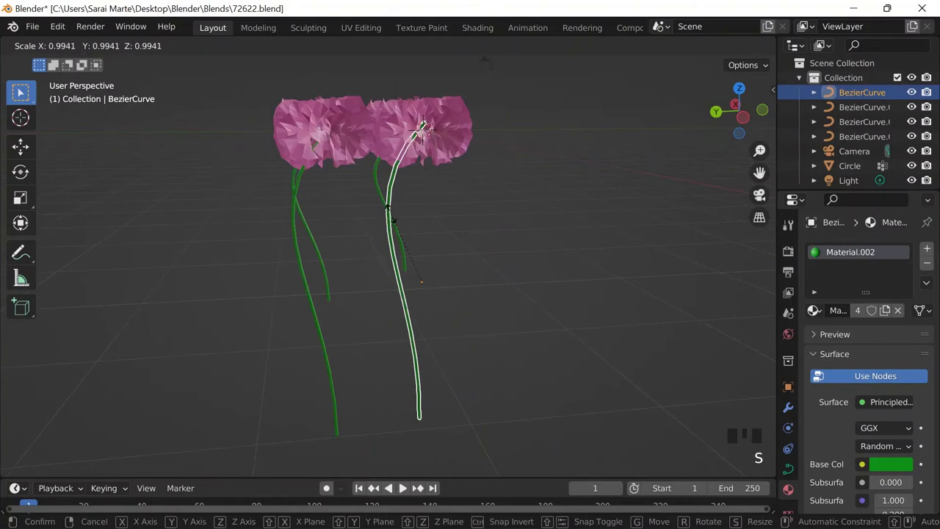
Cancel the stem resize and orbit around the duplicated stems
{"action": "key", "text": "Escape"}
{"action": "middle_click_drag", "start_coordinate": [392, 218], "coordinate": [288, 228]}
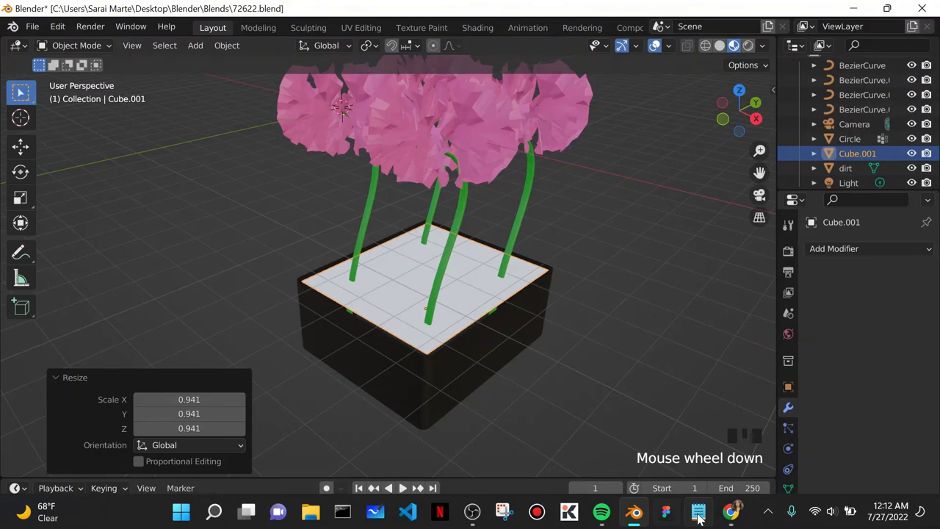
Load the chosen soil texture images onto Material.004 and centre the view on the soil
{"action": "left_click", "coordinate": [698, 512]}
{"action": "left_click", "coordinate": [929, 411]}
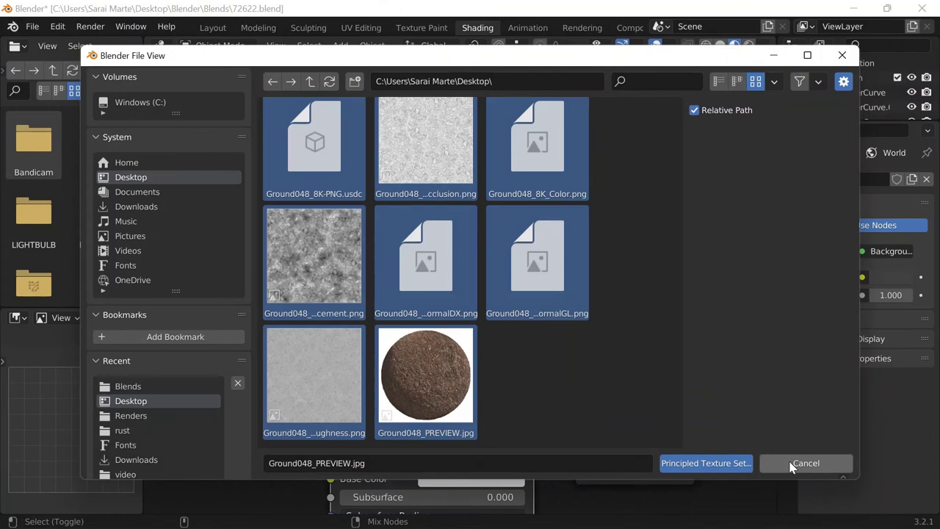
{"action": "left_click", "coordinate": [791, 465]}
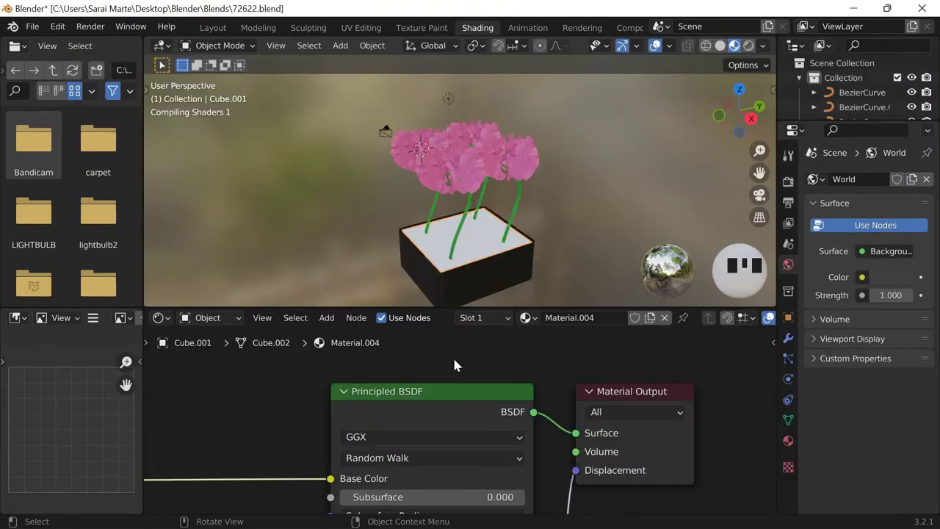
{"action": "key", "text": "alt+Tab"}
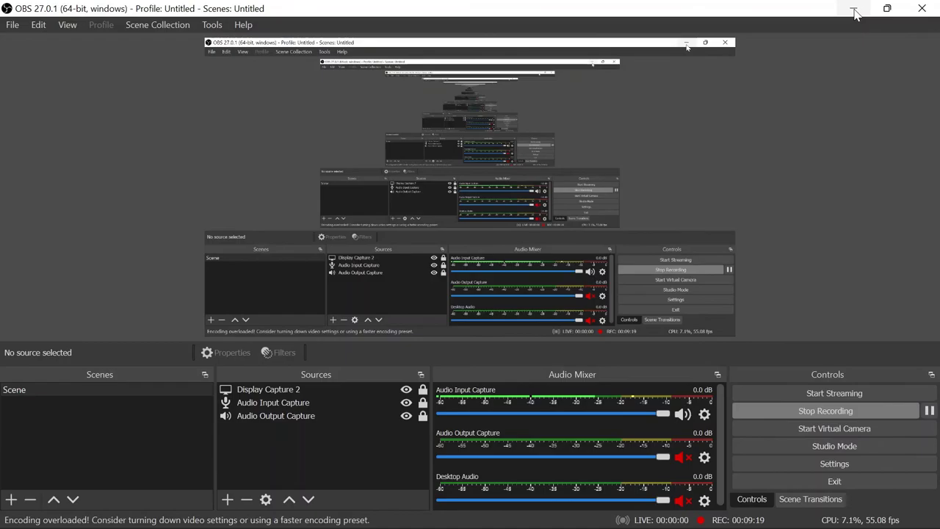
{"action": "left_click", "coordinate": [854, 10]}
{"action": "scroll", "coordinate": [517, 256], "scroll_direction": "down", "scroll_amount": 4}
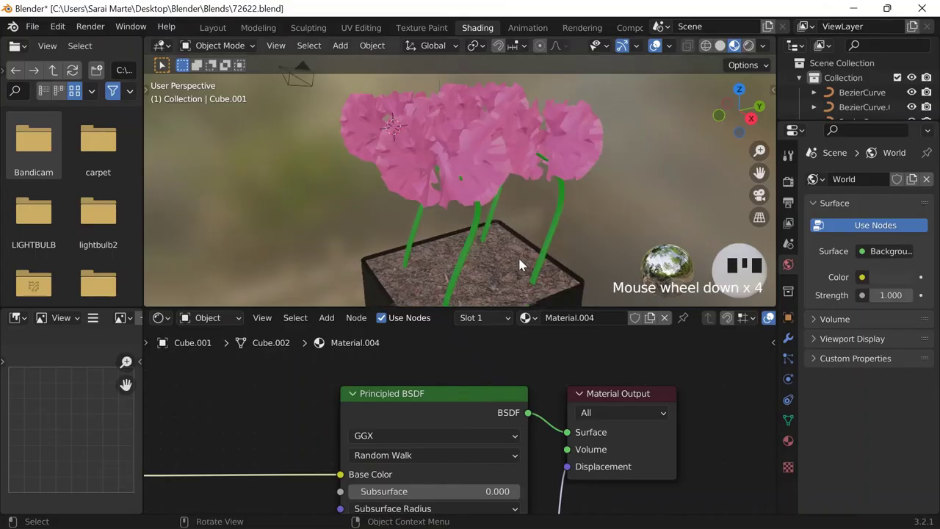
{"action": "middle_click_drag", "start_coordinate": [531, 209], "coordinate": [577, 184], "text": "shift"}
{"action": "scroll", "coordinate": [520, 234], "scroll_direction": "up", "scroll_amount": 4}
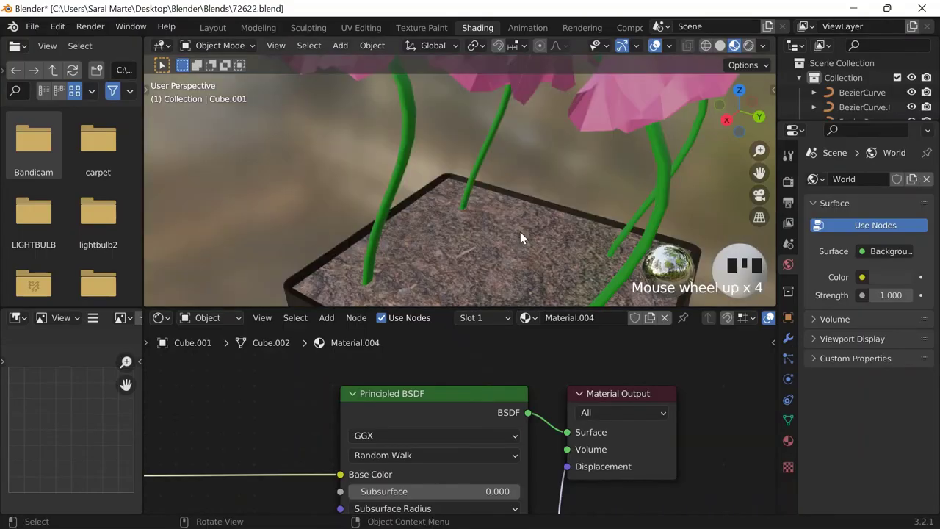
{"action": "middle_click_drag", "start_coordinate": [531, 238], "coordinate": [499, 253], "text": "shift"}
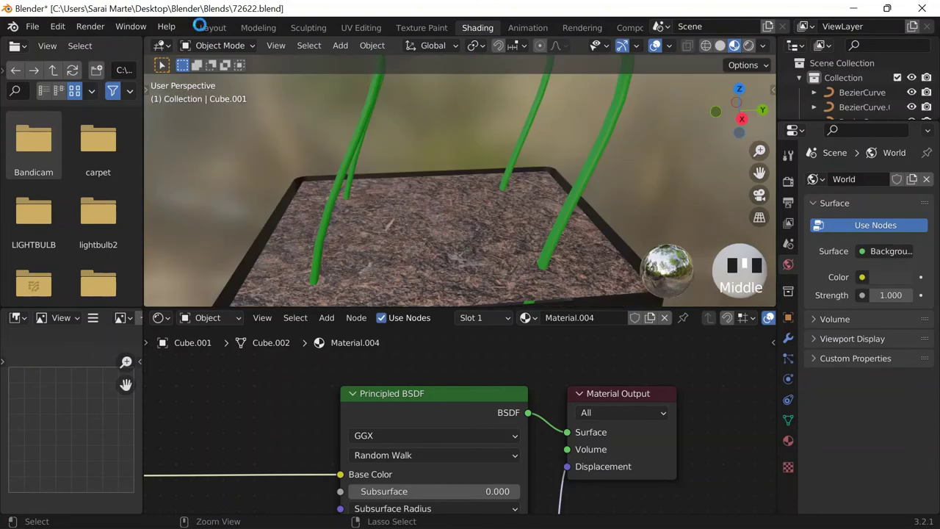
Save the file, then add and undo a particle system on the wrong object
{"action": "key", "text": "ctrl+s"}
{"action": "left_click", "coordinate": [215, 27]}
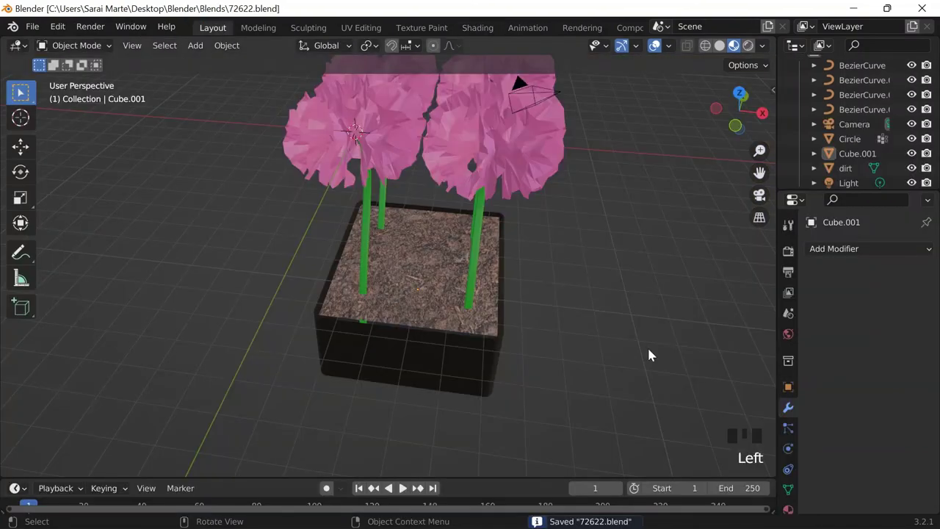
{"action": "left_click", "coordinate": [789, 450]}
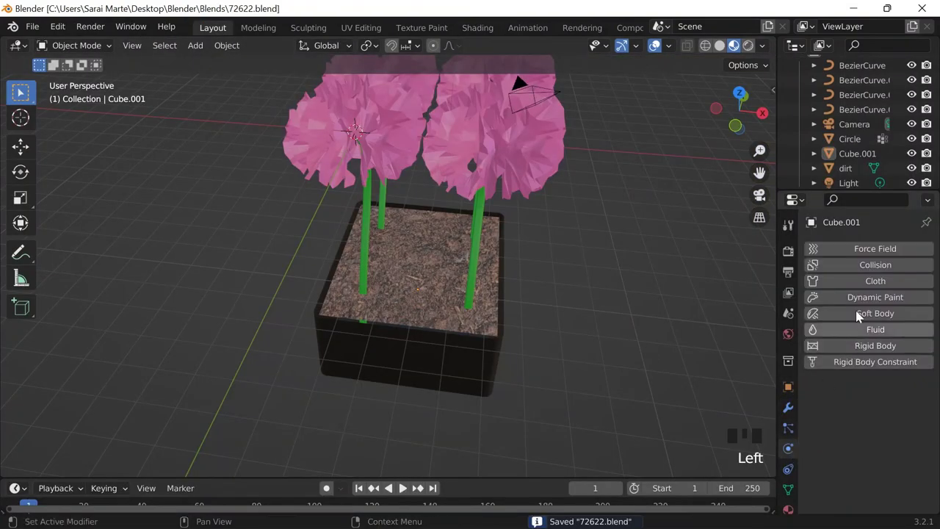
{"action": "left_click", "coordinate": [788, 429]}
{"action": "left_click", "coordinate": [926, 250]}
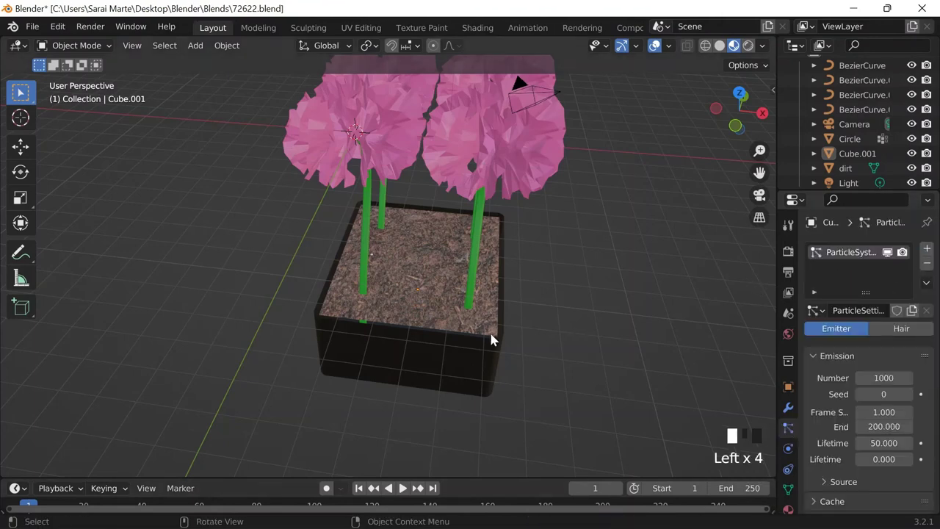
{"action": "key", "text": "ctrl+z"}
Add a hair particle system to the soil surface with 0.05 m hair length
{"action": "left_click", "coordinate": [439, 271]}
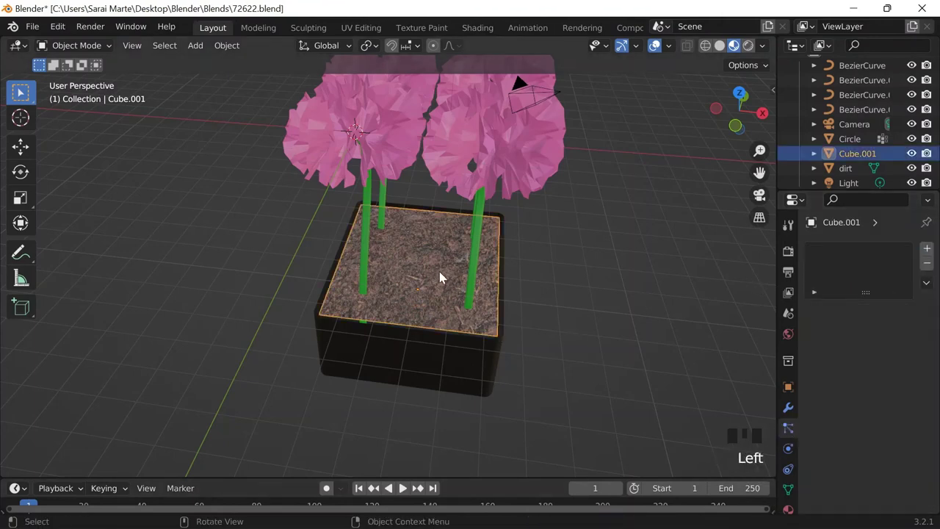
{"action": "left_click", "coordinate": [927, 249]}
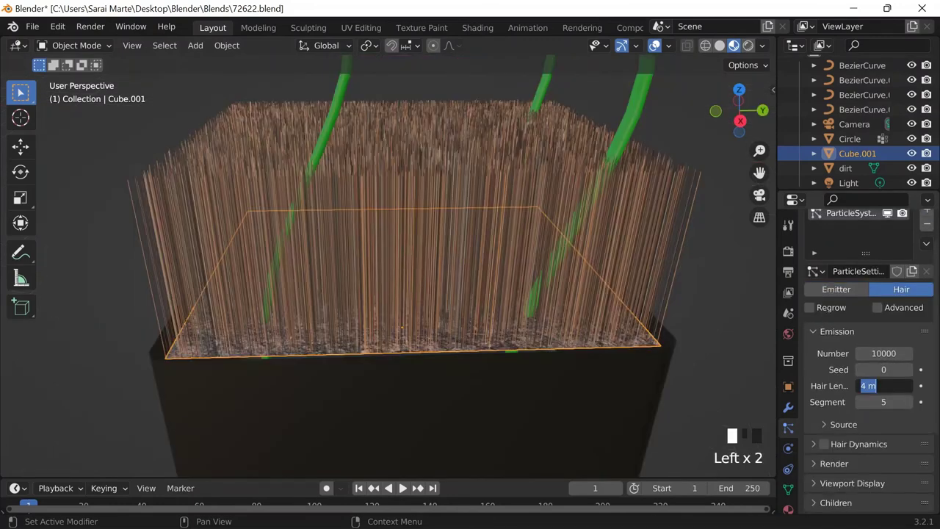
{"action": "type", "text": "0.05"}
{"action": "key", "text": "Return"}
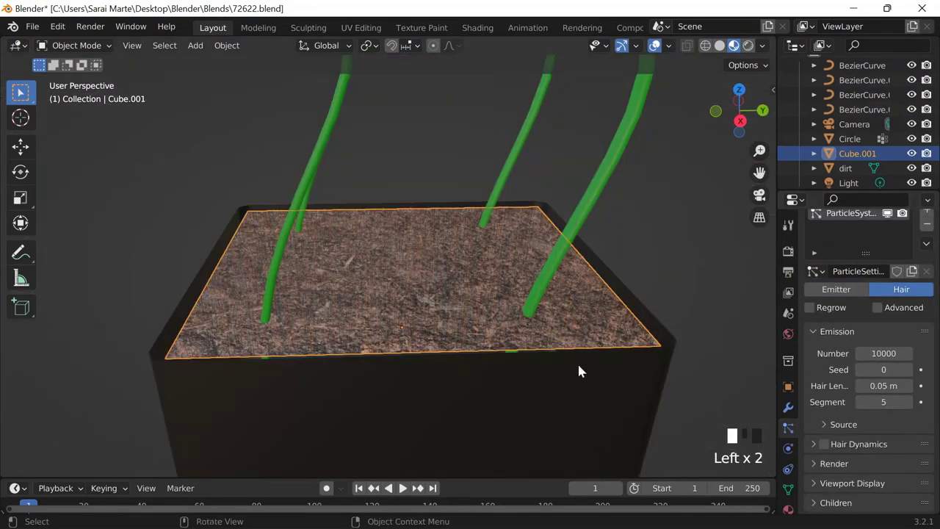
{"action": "middle_click_drag", "start_coordinate": [578, 370], "coordinate": [561, 340]}
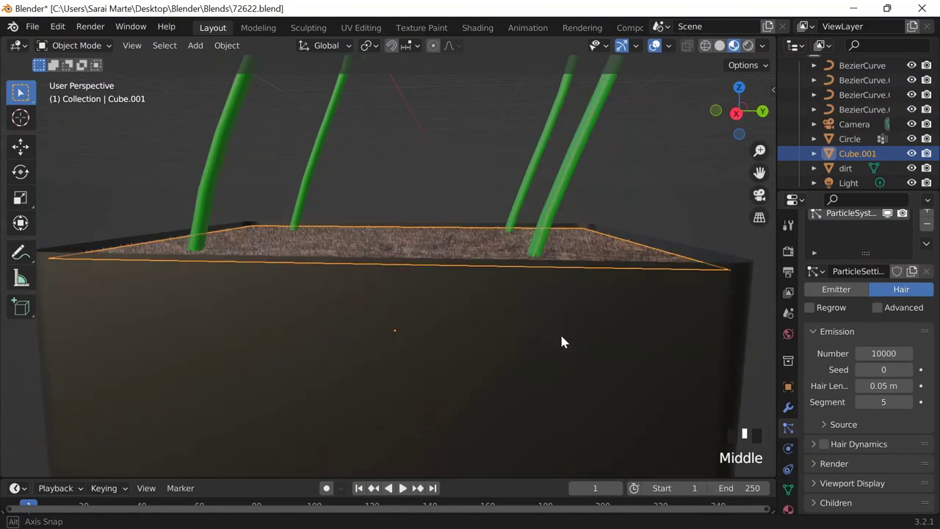
{"action": "scroll", "coordinate": [916, 380], "scroll_direction": "down", "scroll_amount": 3}
{"action": "scroll", "coordinate": [875, 324], "scroll_direction": "up", "scroll_amount": 4}
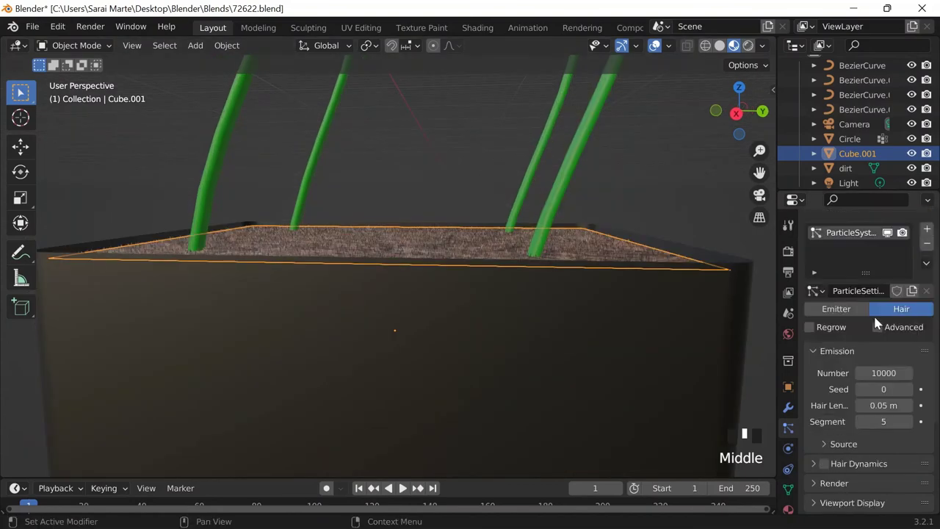
{"action": "scroll", "coordinate": [876, 323], "scroll_direction": "down", "scroll_amount": 10}
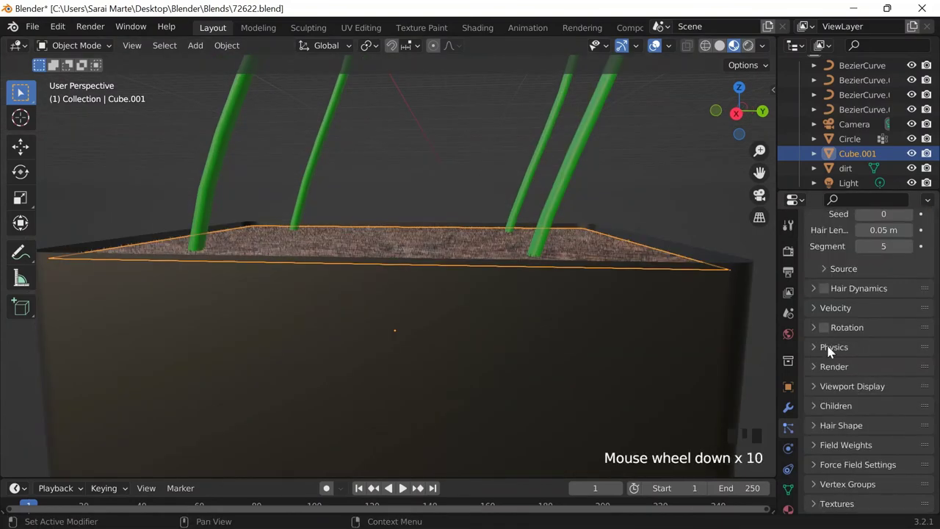
Set the hair's Brownian force to 0.5 and its strand count to 100000
{"action": "left_click", "coordinate": [831, 348]}
{"action": "left_click", "coordinate": [884, 389]}
{"action": "type", "text": "0.5"}
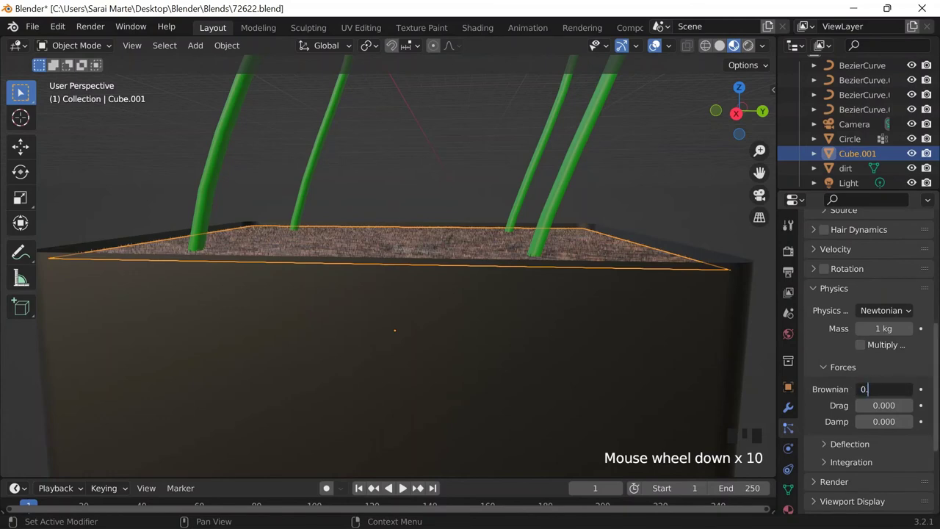
{"action": "left_click", "coordinate": [390, 260]}
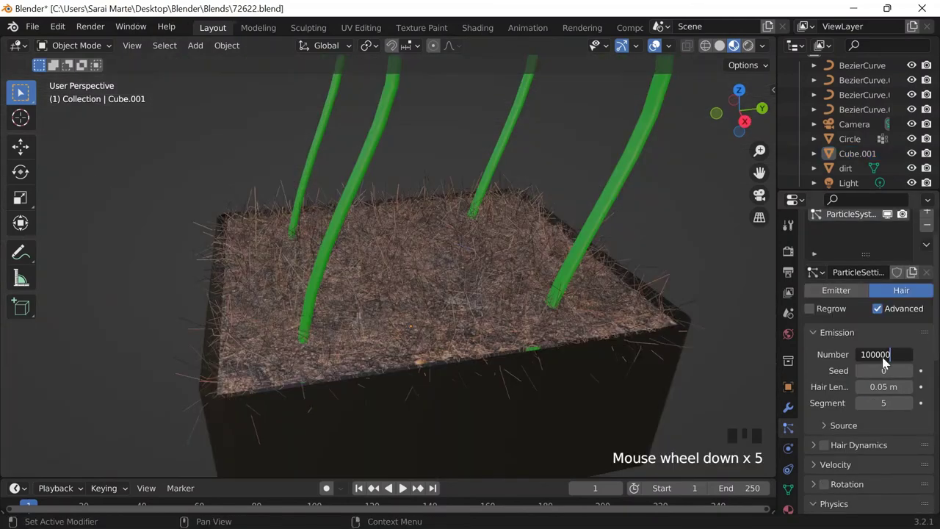
{"action": "key", "text": "Return"}
{"action": "scroll", "coordinate": [443, 150], "scroll_direction": "down", "scroll_amount": 2}
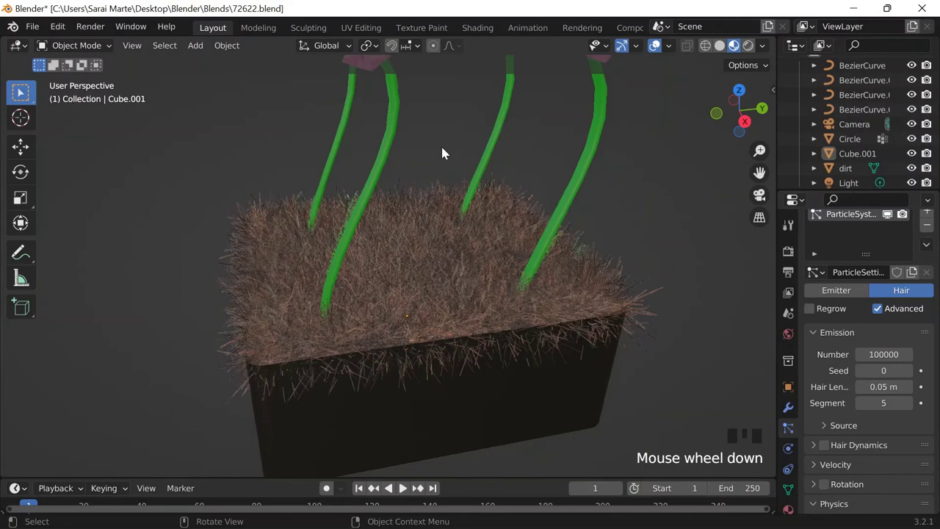
{"action": "scroll", "coordinate": [626, 231], "scroll_direction": "down", "scroll_amount": 5}
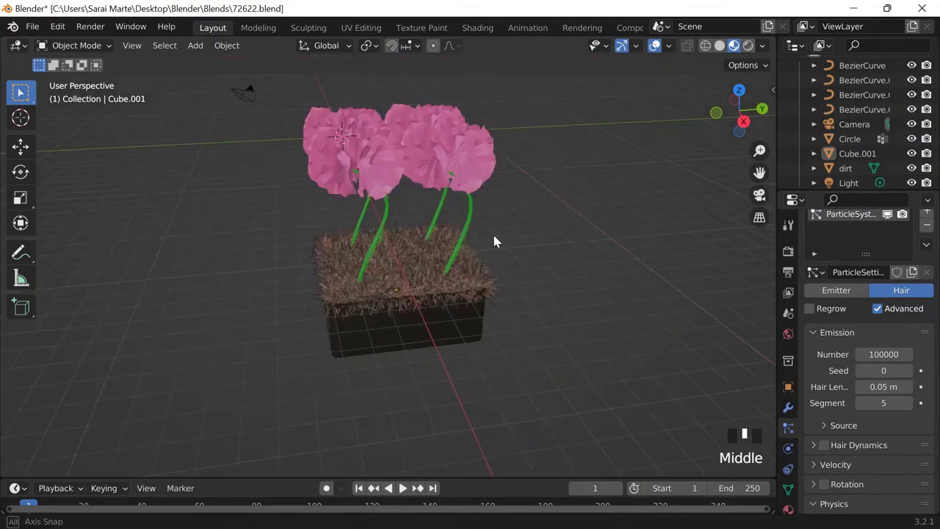
{"action": "middle_click_drag", "start_coordinate": [495, 241], "coordinate": [519, 243]}
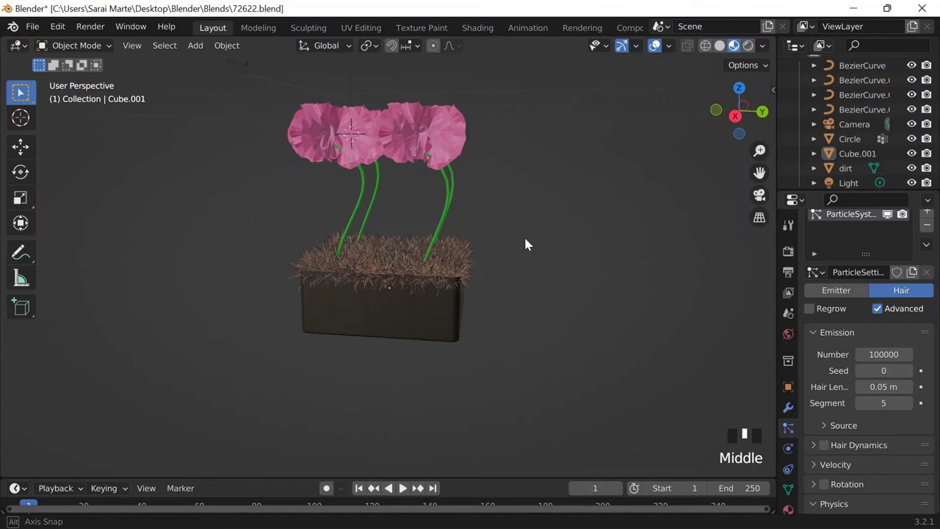
{"action": "scroll", "coordinate": [524, 243], "scroll_direction": "down", "scroll_amount": 5}
Save the file and preview the scene in Rendered shading
{"action": "key", "text": "ctrl+s"}
{"action": "left_click", "coordinate": [747, 46]}
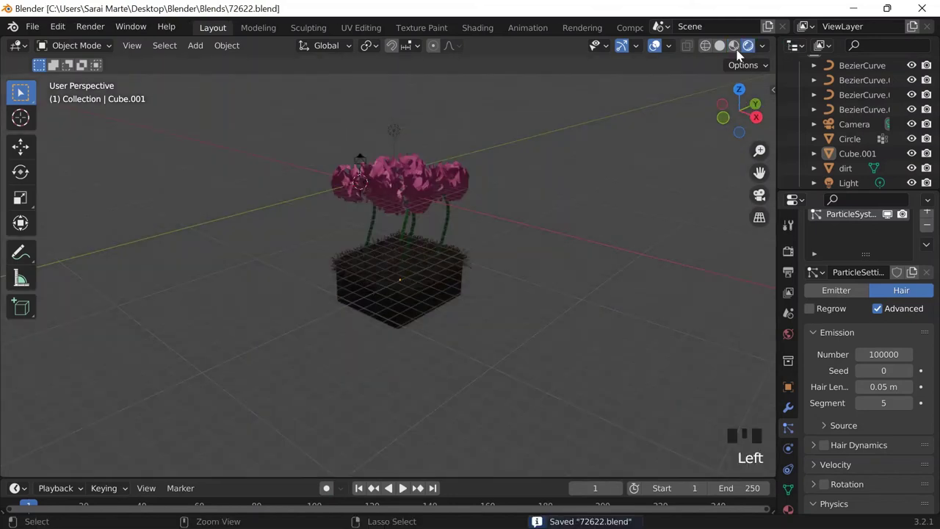
{"action": "left_click_drag", "start_coordinate": [738, 107], "coordinate": [369, 158]}
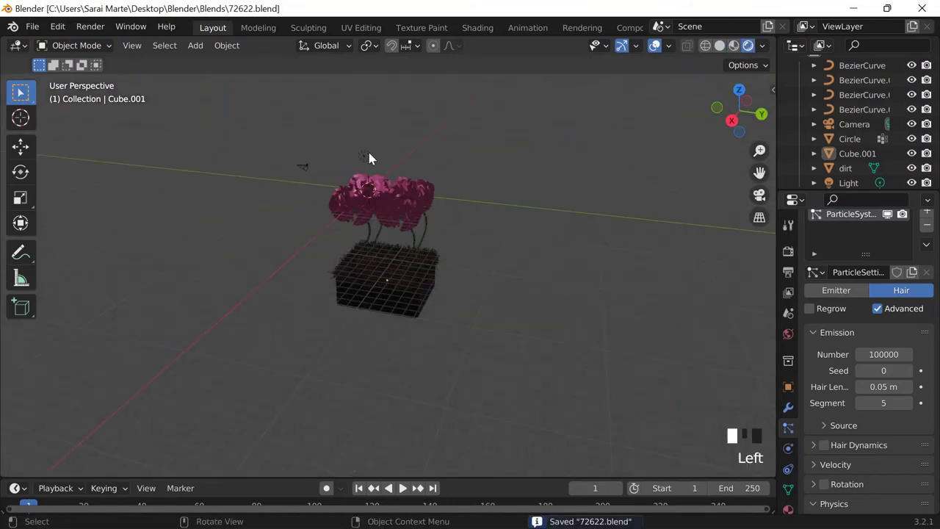
Turn the scene light into a Sun lamp with strength 4
{"action": "left_click", "coordinate": [366, 156]}
{"action": "scroll", "coordinate": [866, 311], "scroll_direction": "up", "scroll_amount": 1}
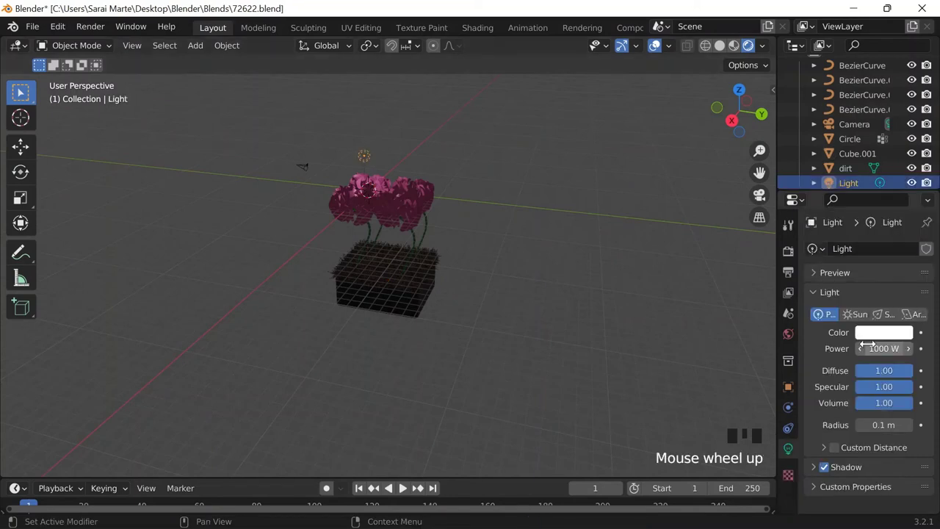
{"action": "left_click", "coordinate": [856, 313]}
{"action": "double_click", "coordinate": [884, 348]}
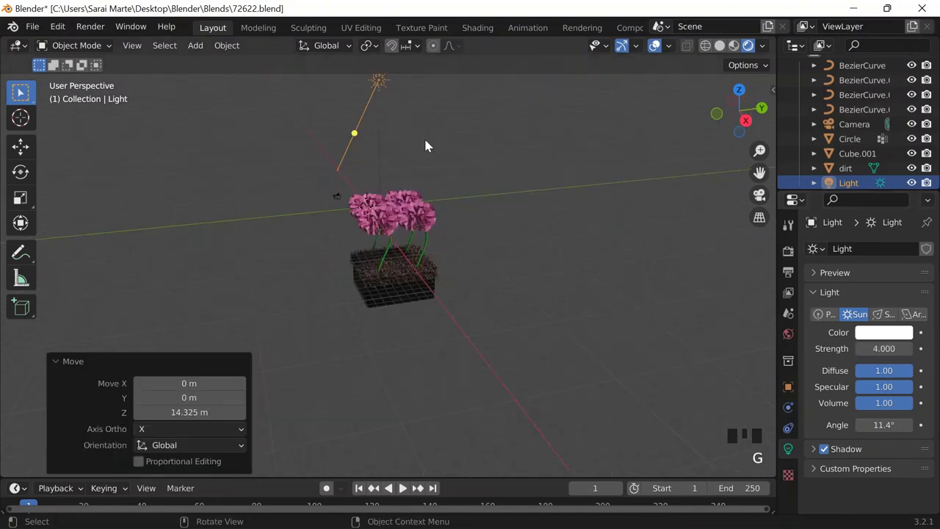
Move the sun along Y and X and rotate it 24.8° toward the pot
{"action": "key", "text": "g"}
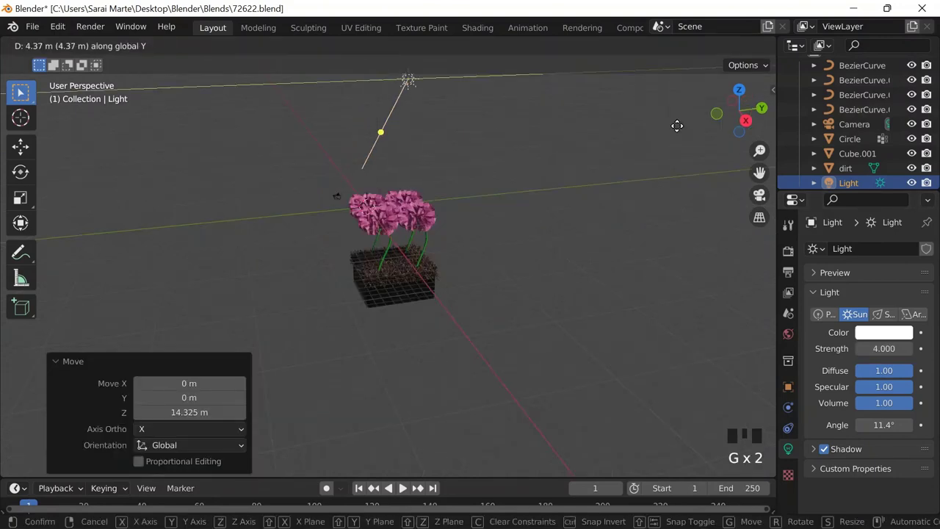
{"action": "key", "text": "g"}
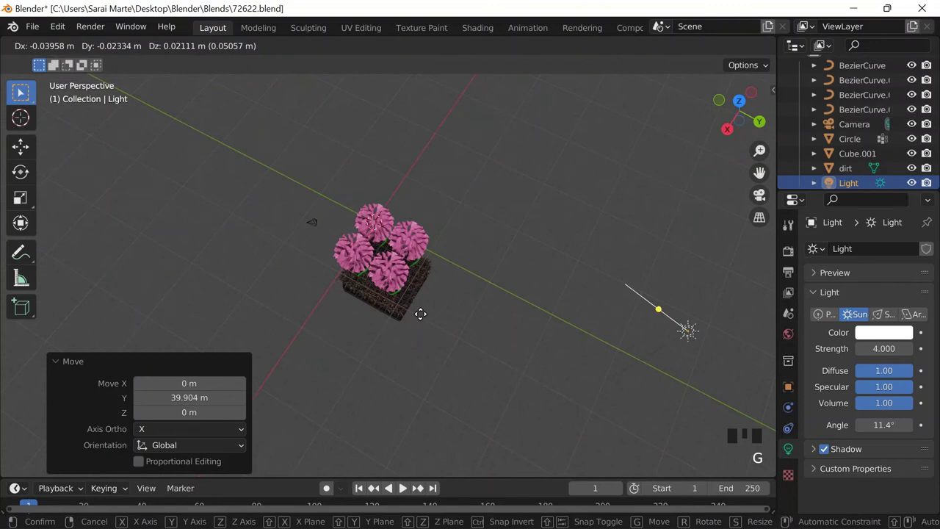
{"action": "key", "text": "r"}
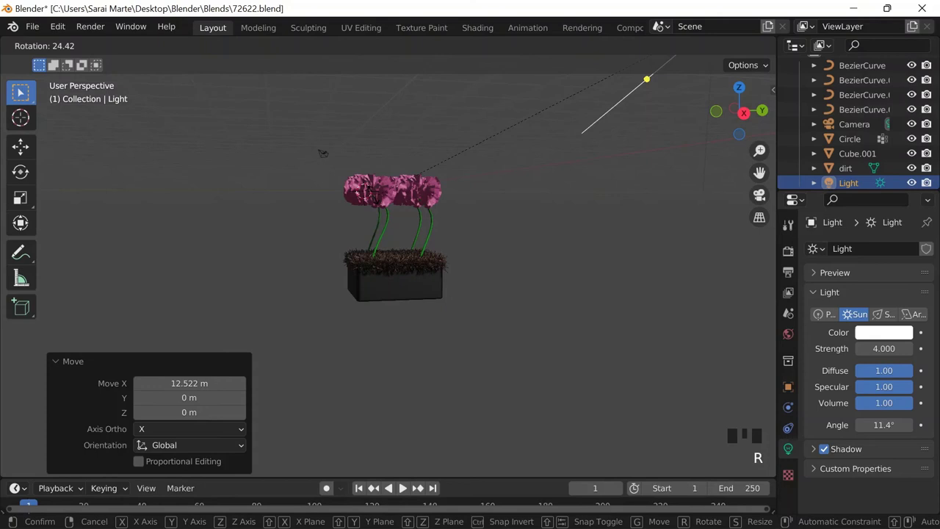
{"action": "left_click", "coordinate": [296, 232]}
{"action": "key", "text": "shift+a"}
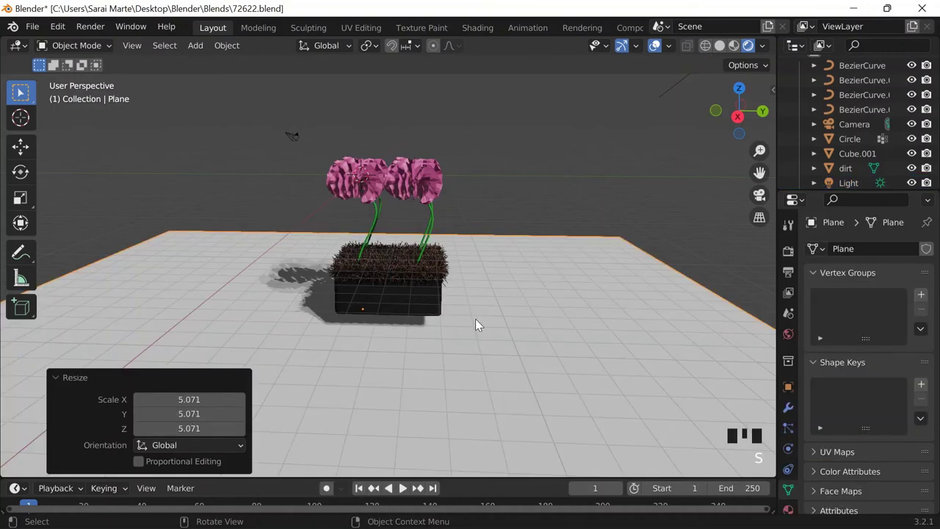
Stretch the curved backdrop 2.282 along the Y axis
{"action": "scroll", "coordinate": [509, 315], "scroll_direction": "down", "scroll_amount": 2}
{"action": "key", "text": "Tab"}
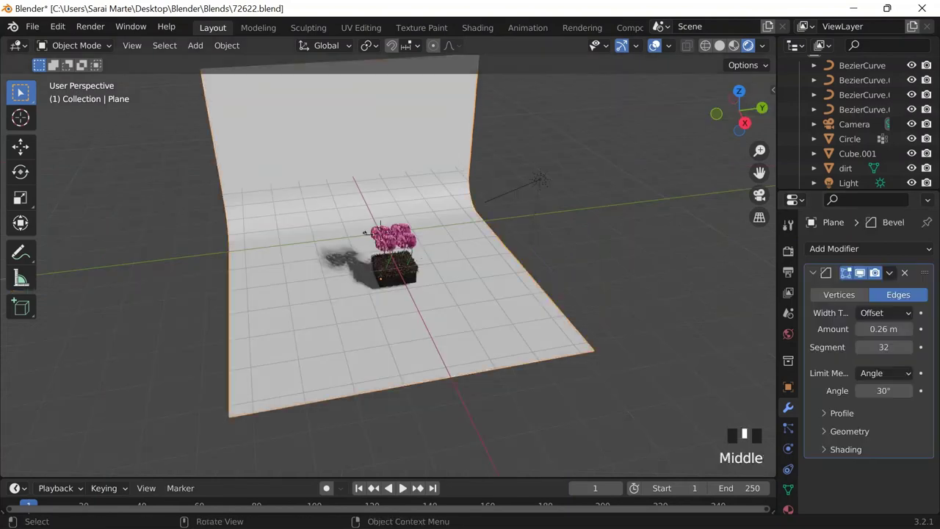
{"action": "key", "text": "s"}
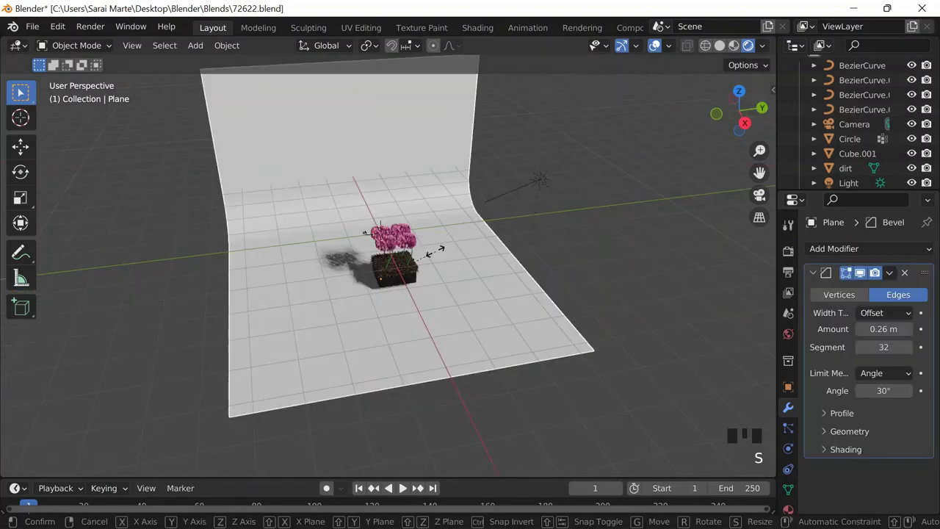
{"action": "key", "text": "y"}
{"action": "left_click", "coordinate": [490, 306]}
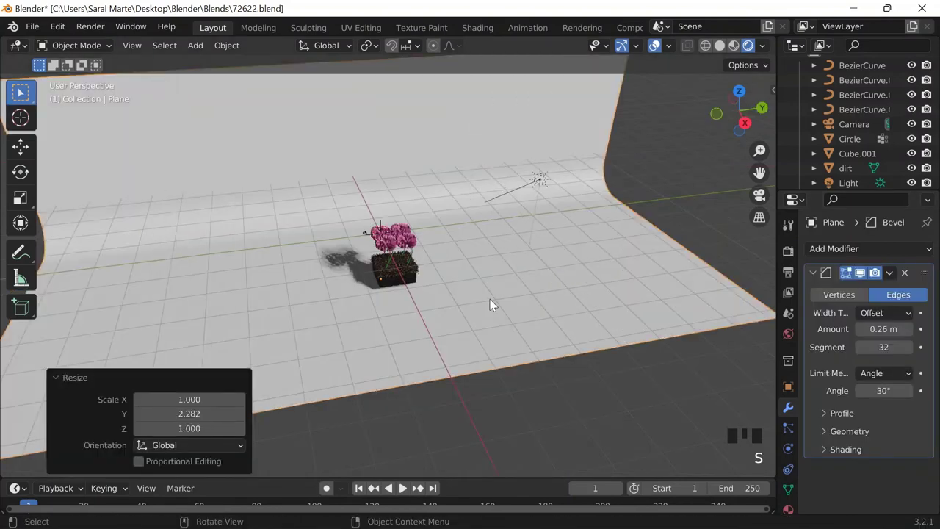
Align the camera to the current view and box-select the pot and its contents
{"action": "middle_click_drag", "start_coordinate": [491, 301], "coordinate": [525, 300]}
{"action": "key", "text": "ctrl+alt+KP_0"}
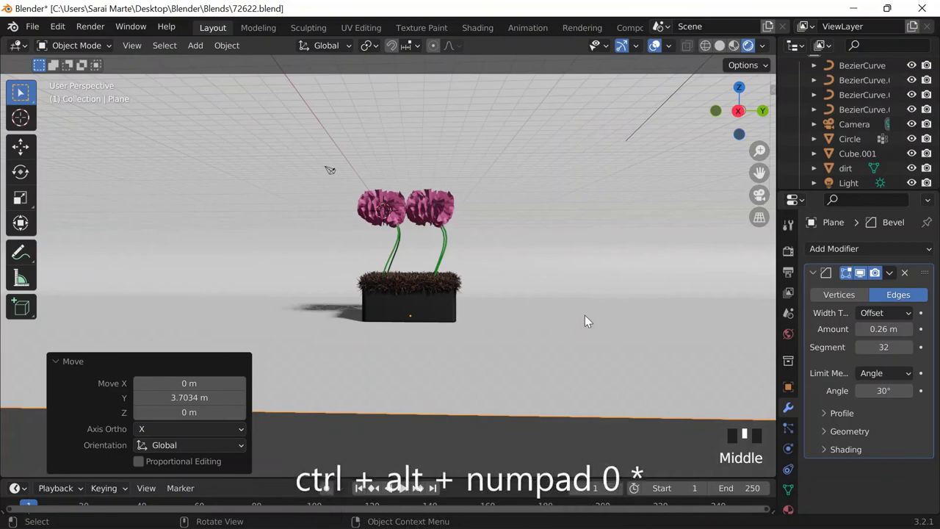
{"action": "middle_click_drag", "start_coordinate": [584, 315], "coordinate": [632, 341]}
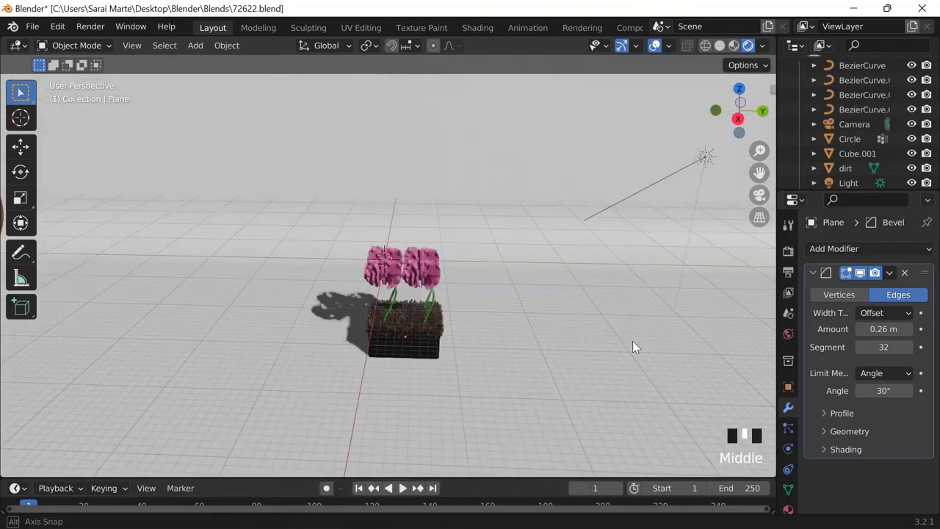
{"action": "left_click_drag", "start_coordinate": [259, 196], "coordinate": [383, 298]}
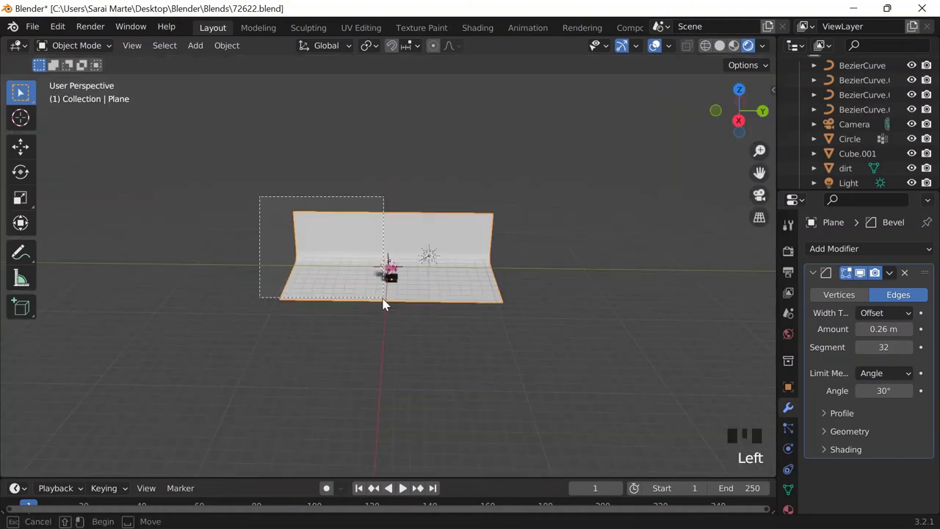
Scale the selected pot objects and lower the dirt hair's Brownian force to 0.09
{"action": "left_click_drag", "start_coordinate": [385, 304], "coordinate": [385, 304]}
{"action": "key", "text": "s"}
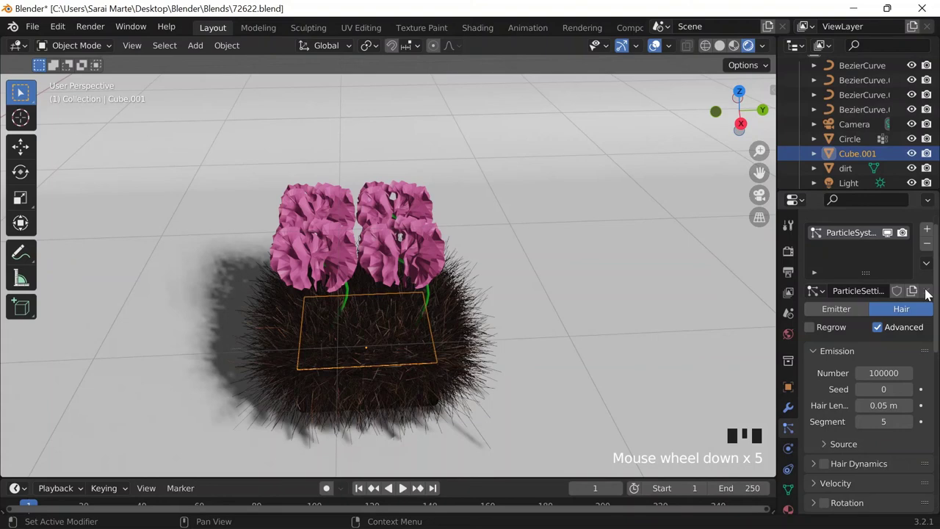
{"action": "scroll", "coordinate": [927, 294], "scroll_direction": "down", "scroll_amount": 1}
{"action": "left_click", "coordinate": [884, 388]}
{"action": "type", "text": "0.0"}
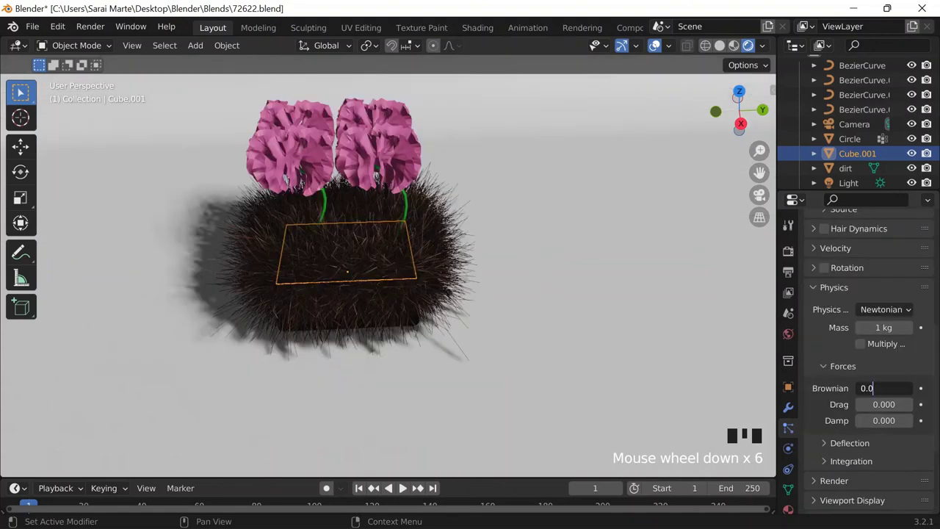
{"action": "type", "text": "5"}
{"action": "double_click", "coordinate": [870, 387]}
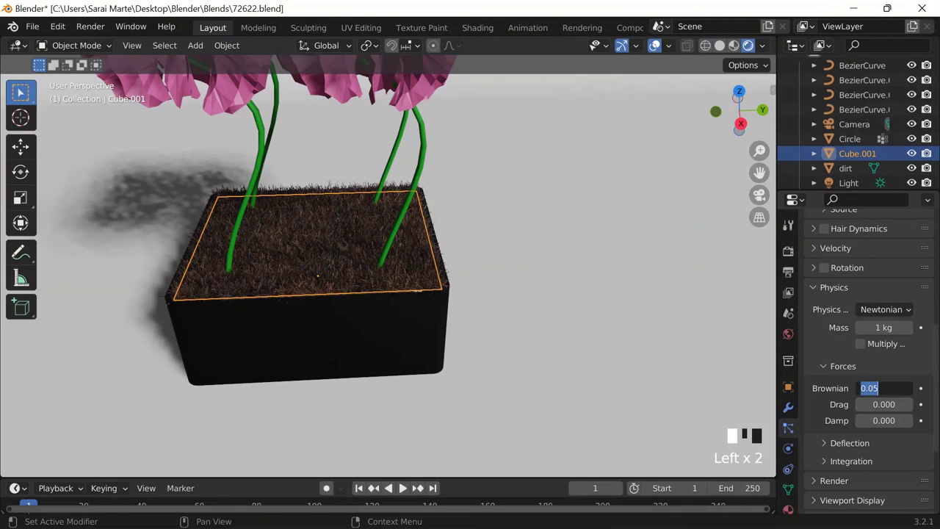
{"action": "type", "text": "0.09"}
{"action": "key", "text": "Return"}
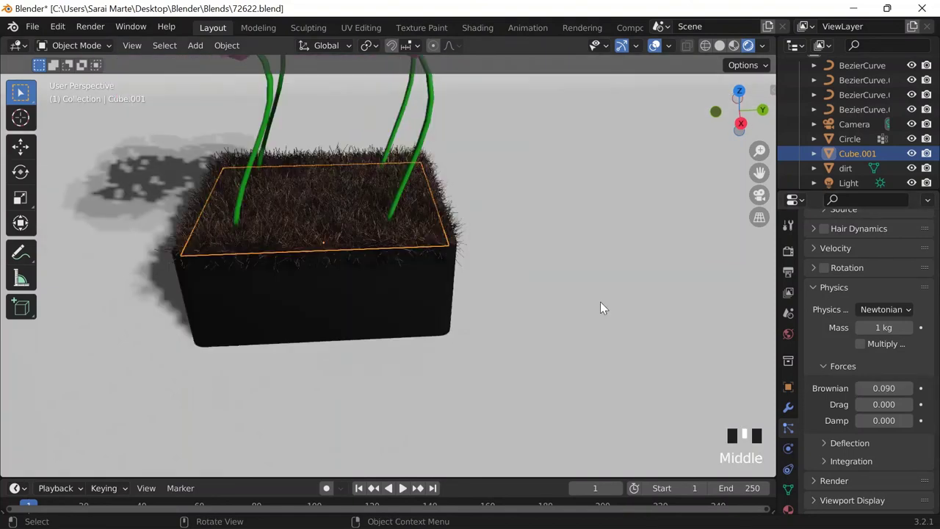
{"action": "middle_click_drag", "start_coordinate": [600, 309], "coordinate": [470, 303], "text": "shift"}
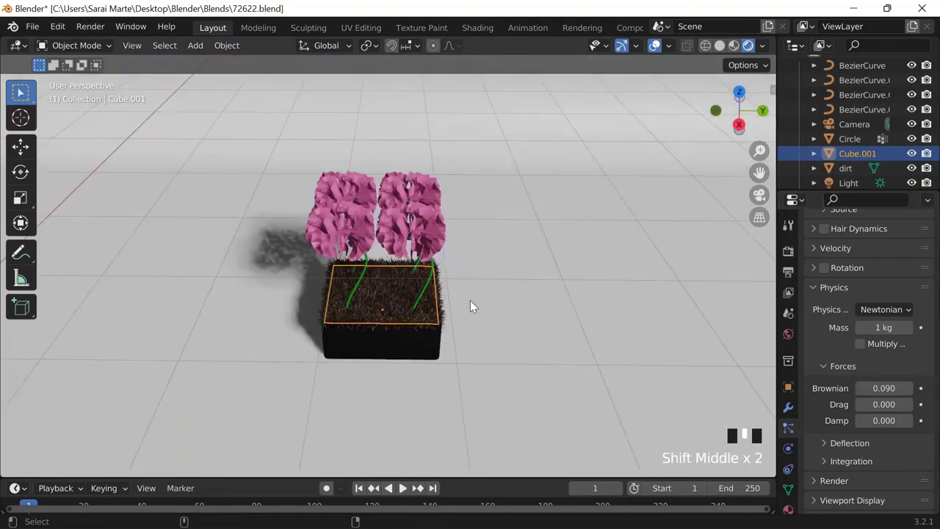
Align the camera to the view and give the backdrop plane a new material
{"action": "key", "text": "ctrl+alt+KP_0"}
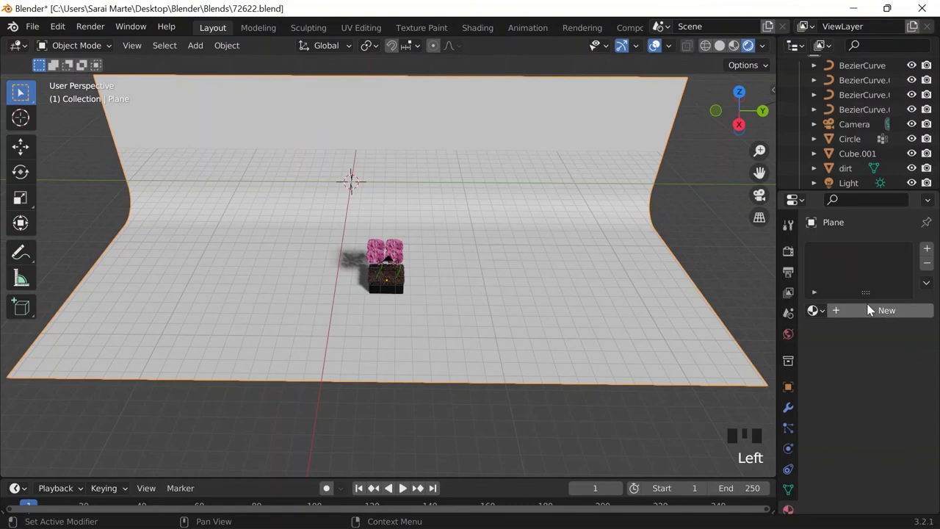
{"action": "left_click", "coordinate": [869, 310]}
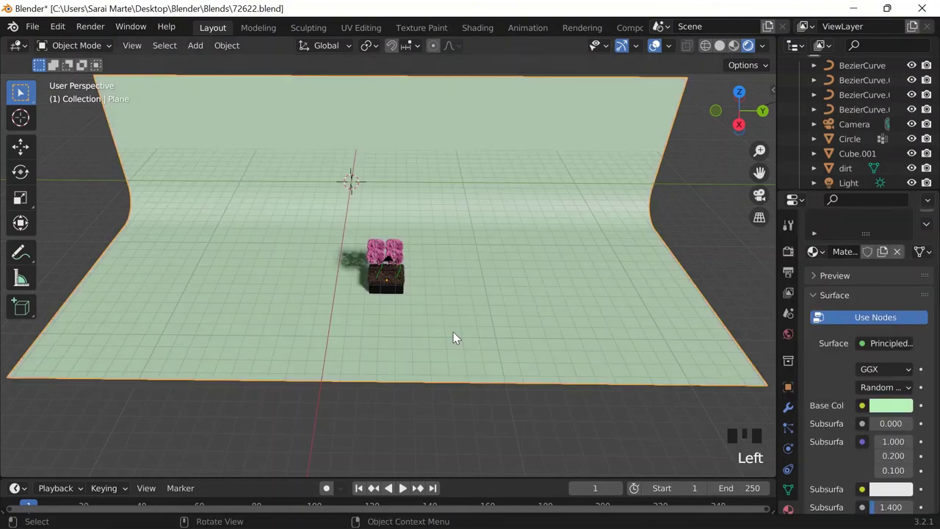
{"action": "scroll", "coordinate": [454, 332], "scroll_direction": "up", "scroll_amount": 5}
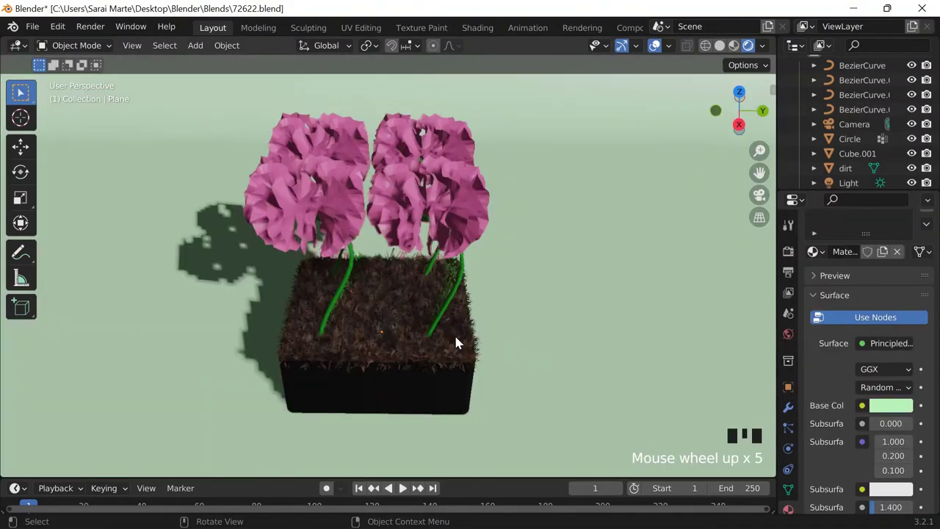
{"action": "left_click", "coordinate": [824, 448]}
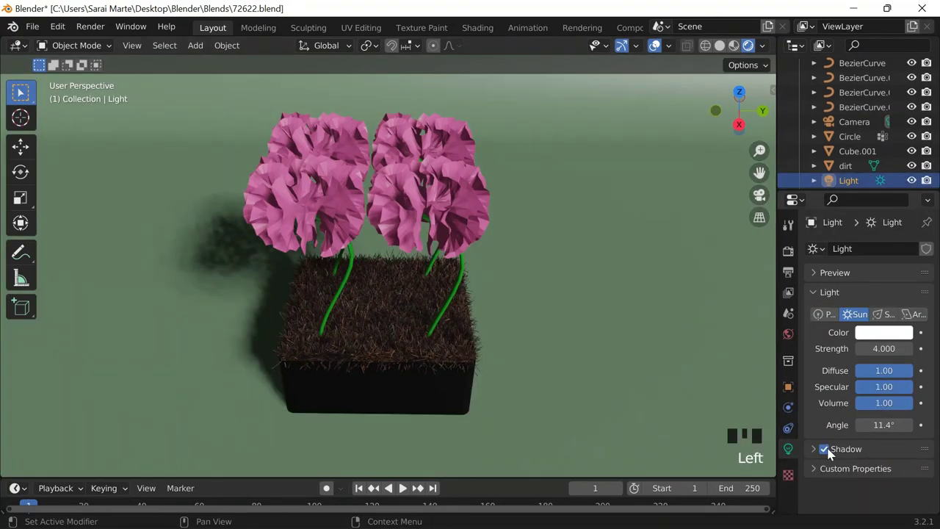